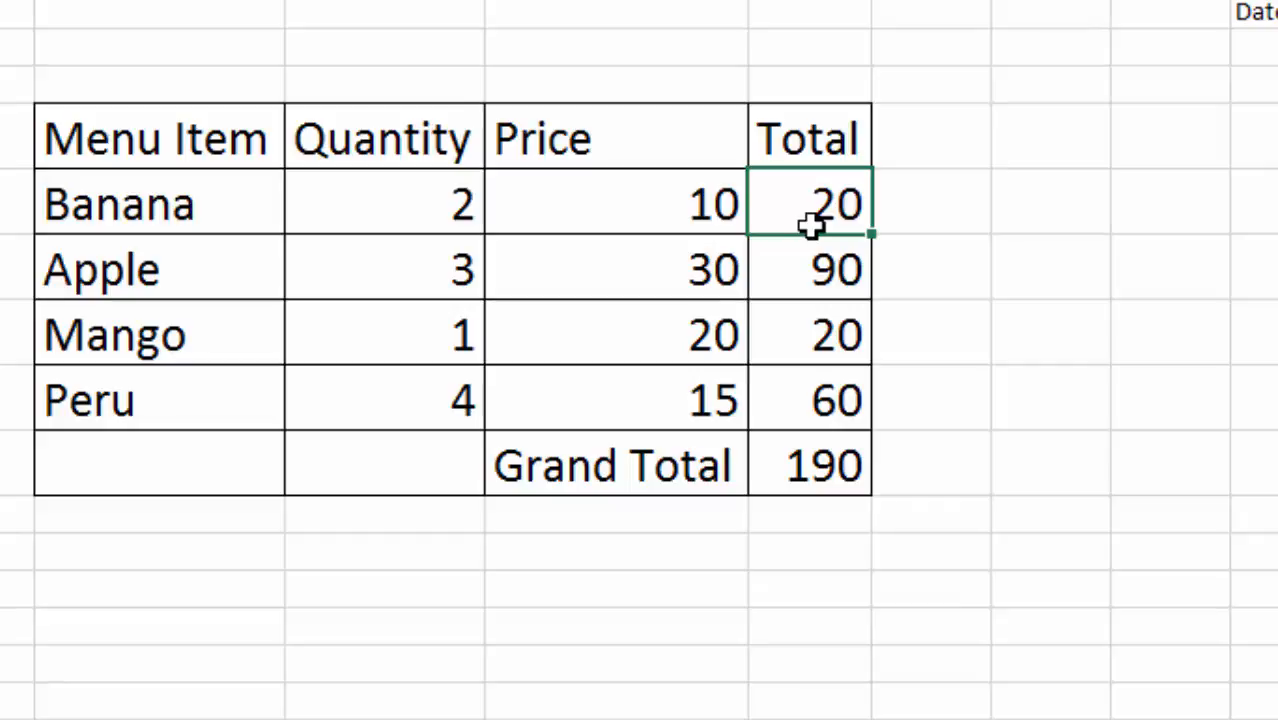
Enter the formula =C5*D5 in Banana's Total cell to multiply its quantity by its price.
text(=)
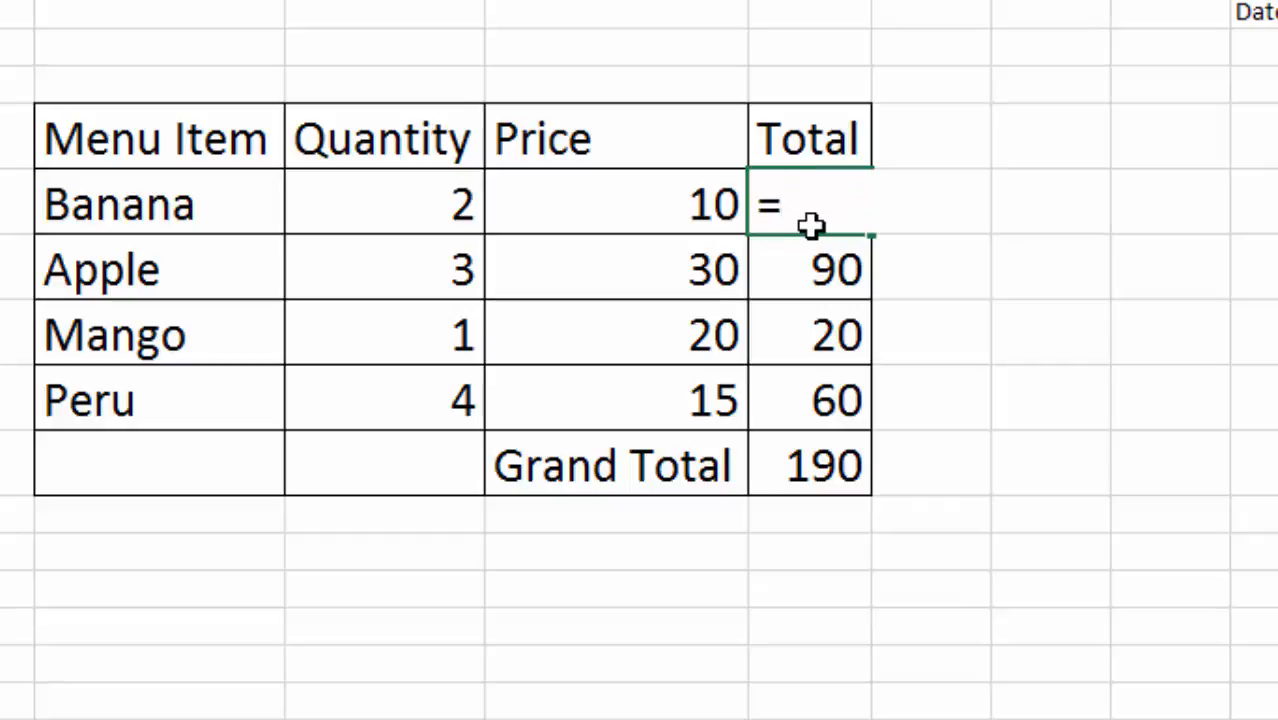
key(Left)
key(Left)
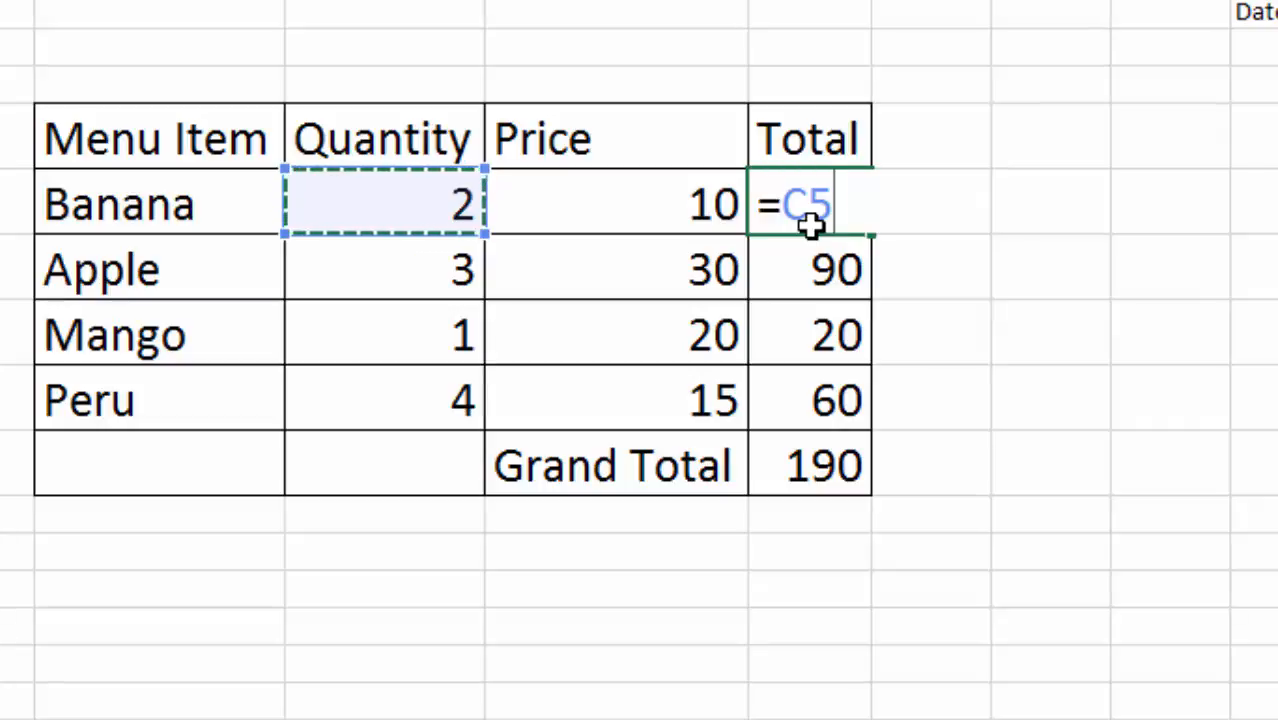
text(*)
key(Left)
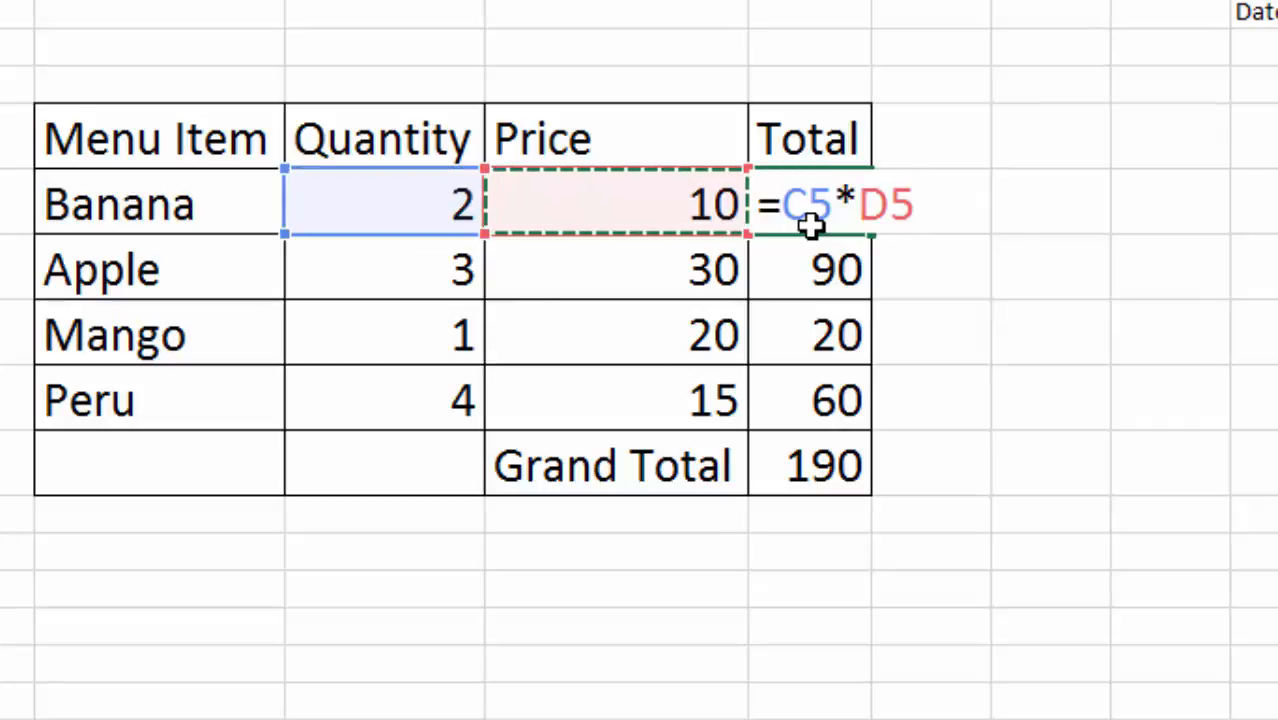
key(Return)
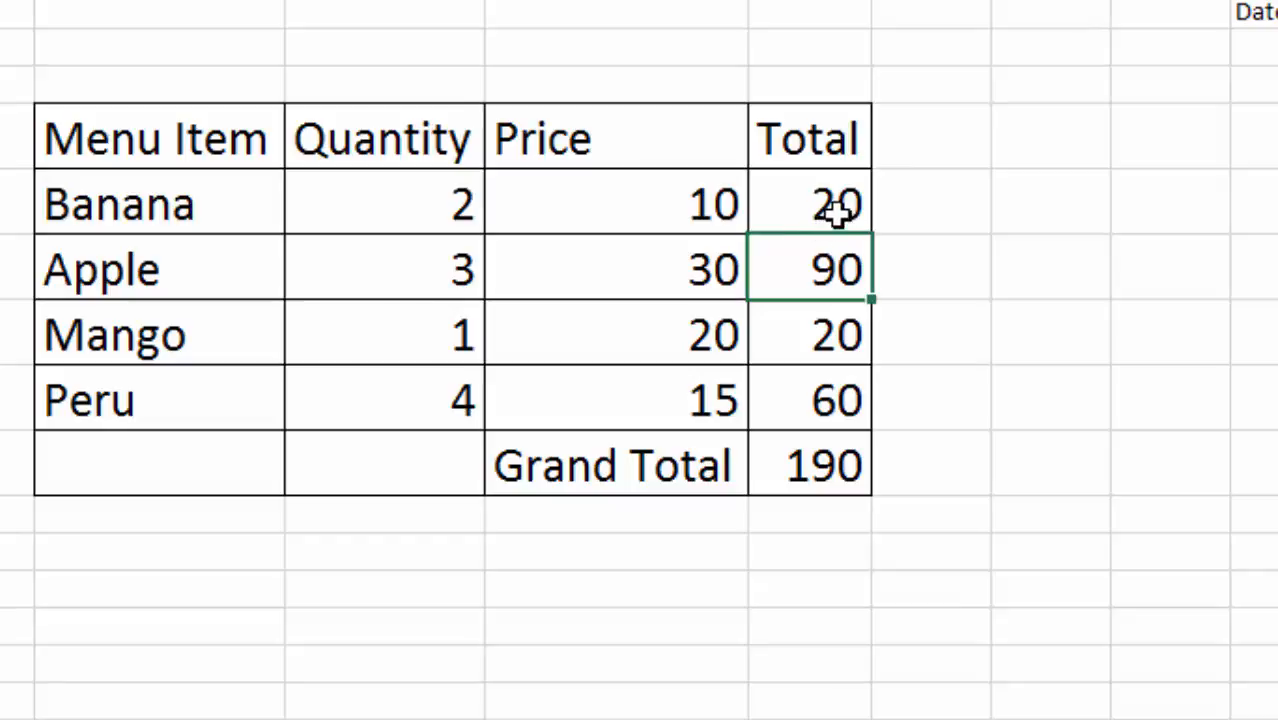
Copy Banana's total formula to the Apple, Mango and Peru totals and check the references in Apple's formula.
click(836, 211)
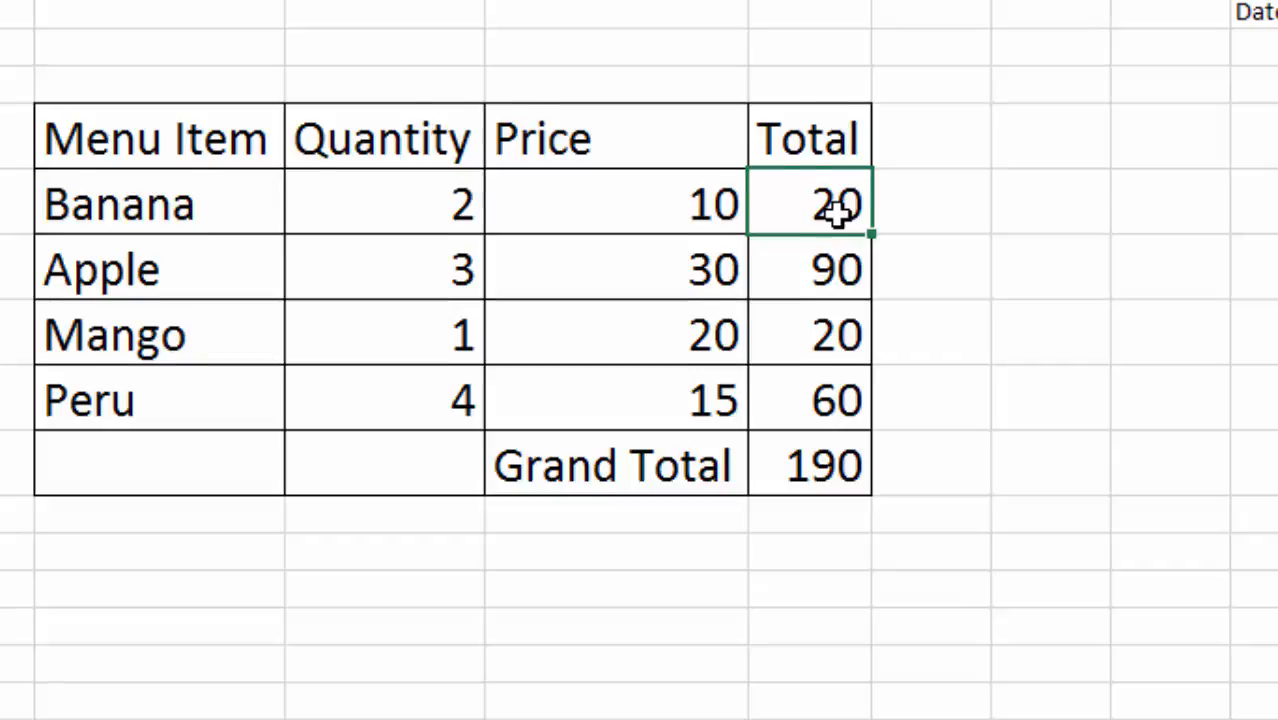
key(ctrl+c)
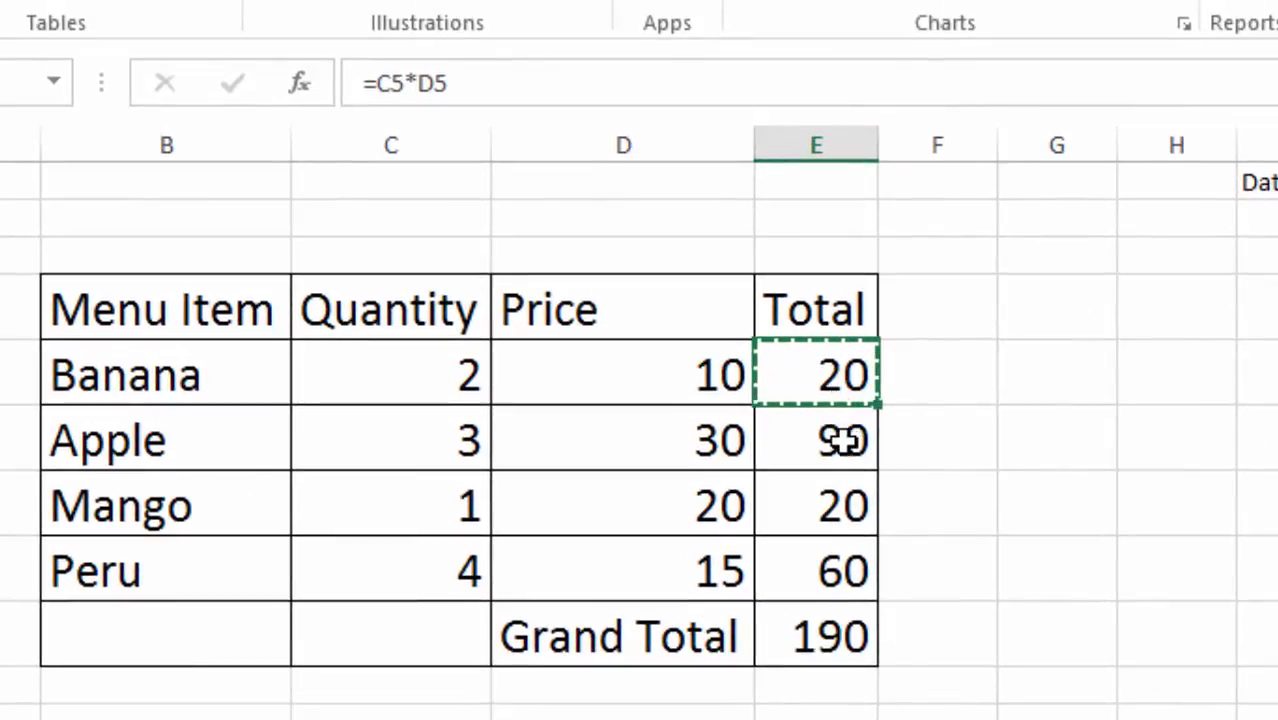
drag(843, 440, 834, 570)
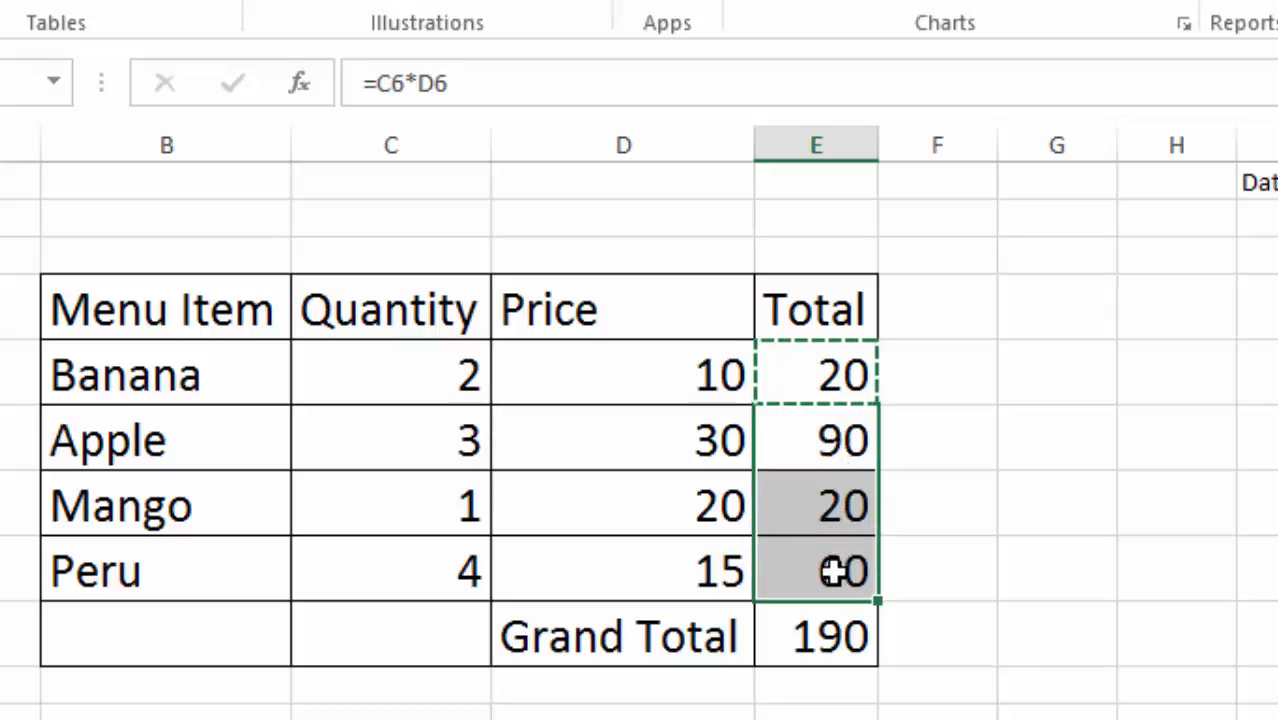
key(ctrl+v)
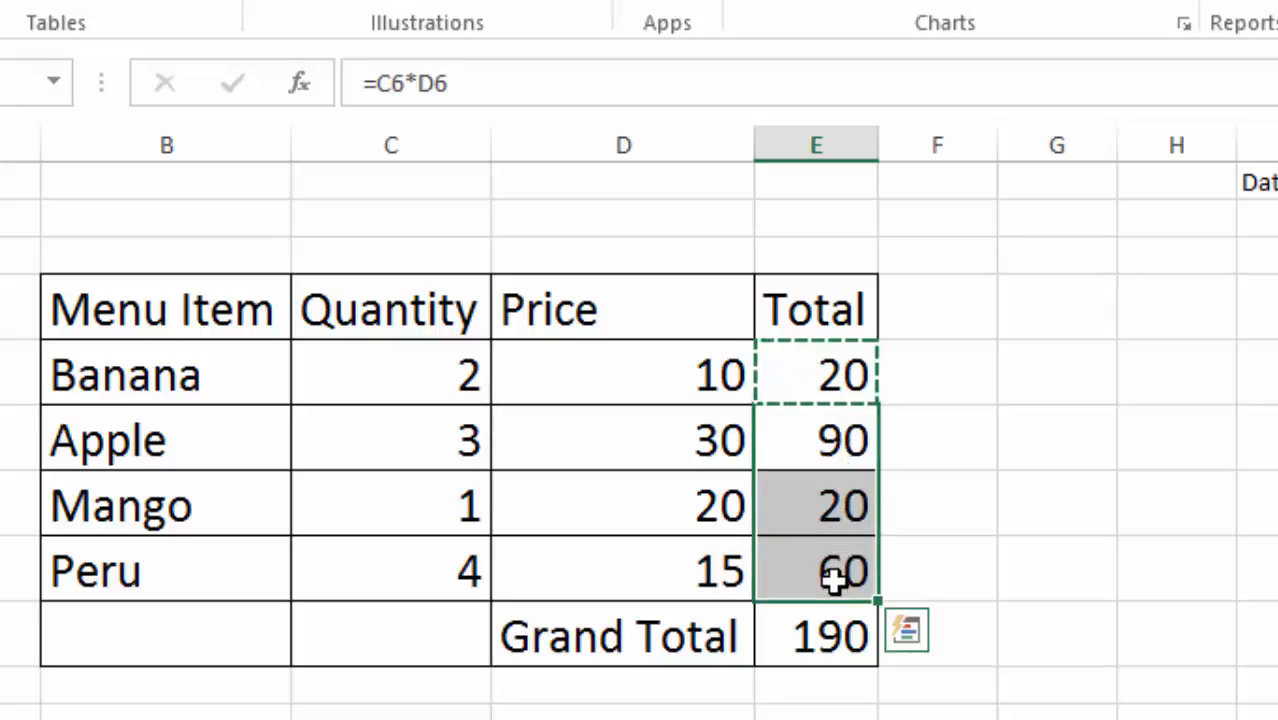
click(855, 440)
double_click(855, 440)
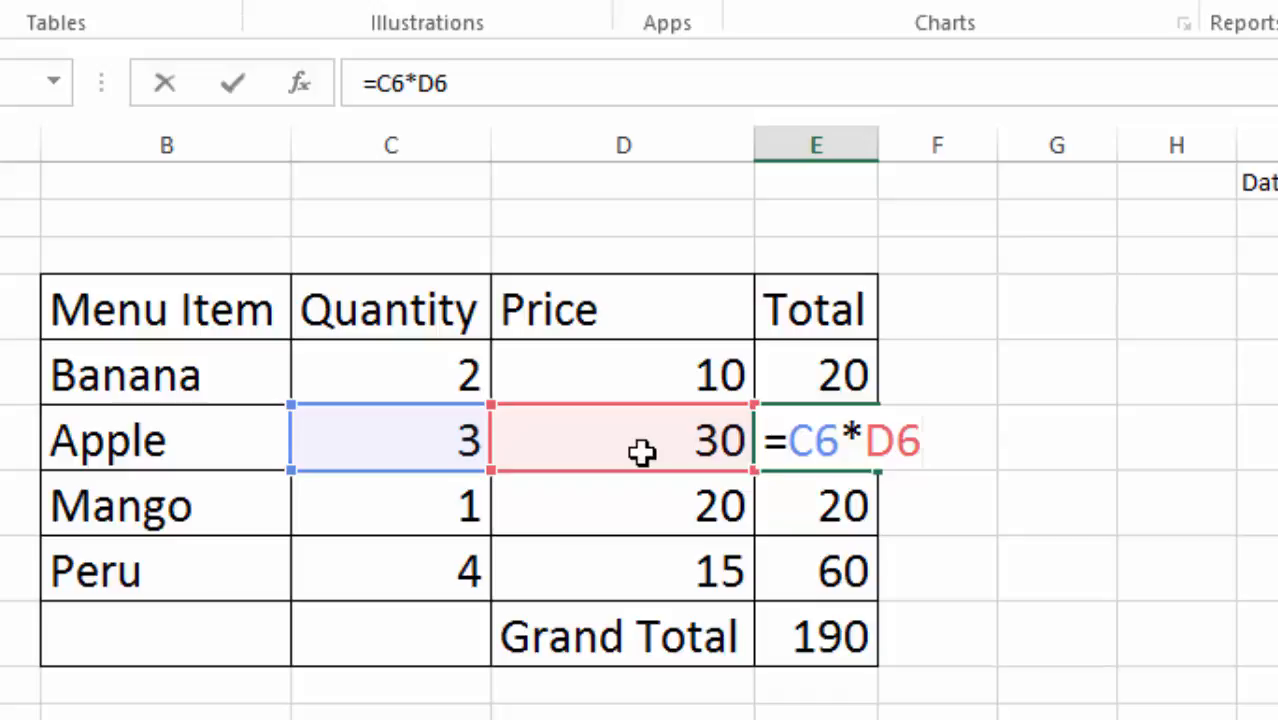
key(Return)
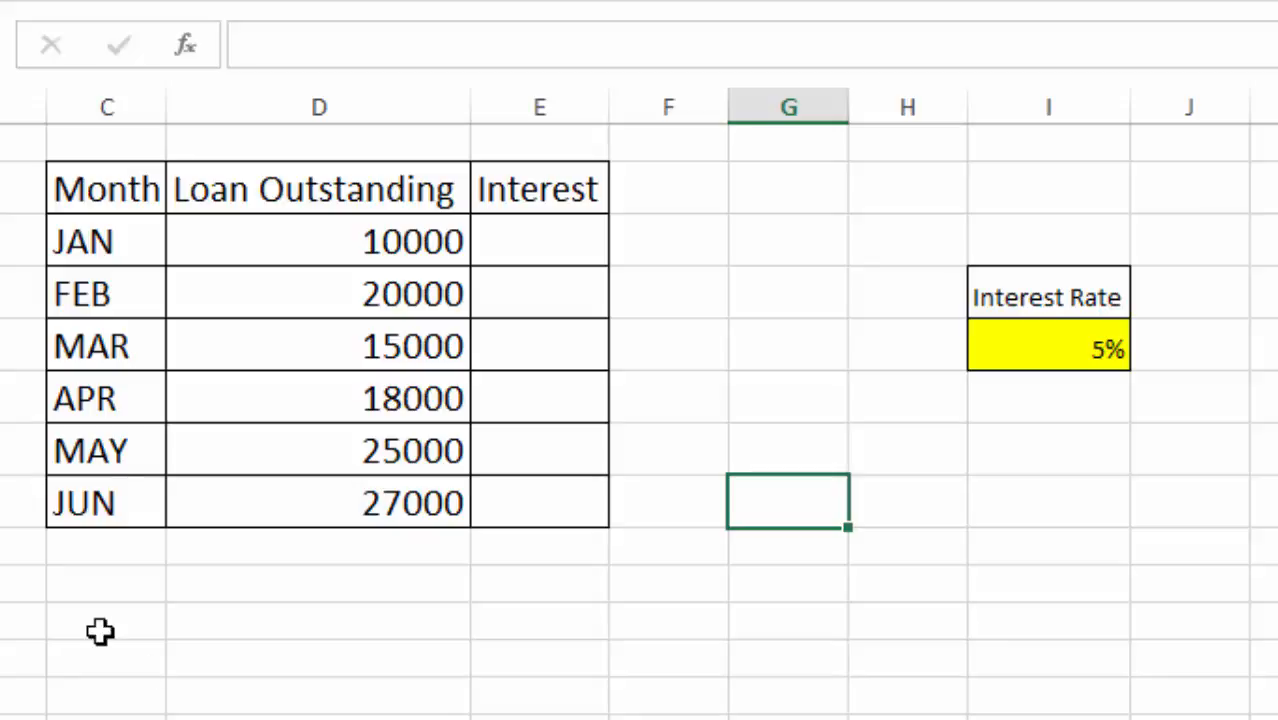
Calculate the JAN interest in E3 with the formula =D3*I5, multiplying the outstanding loan by the interest rate.
click(573, 236)
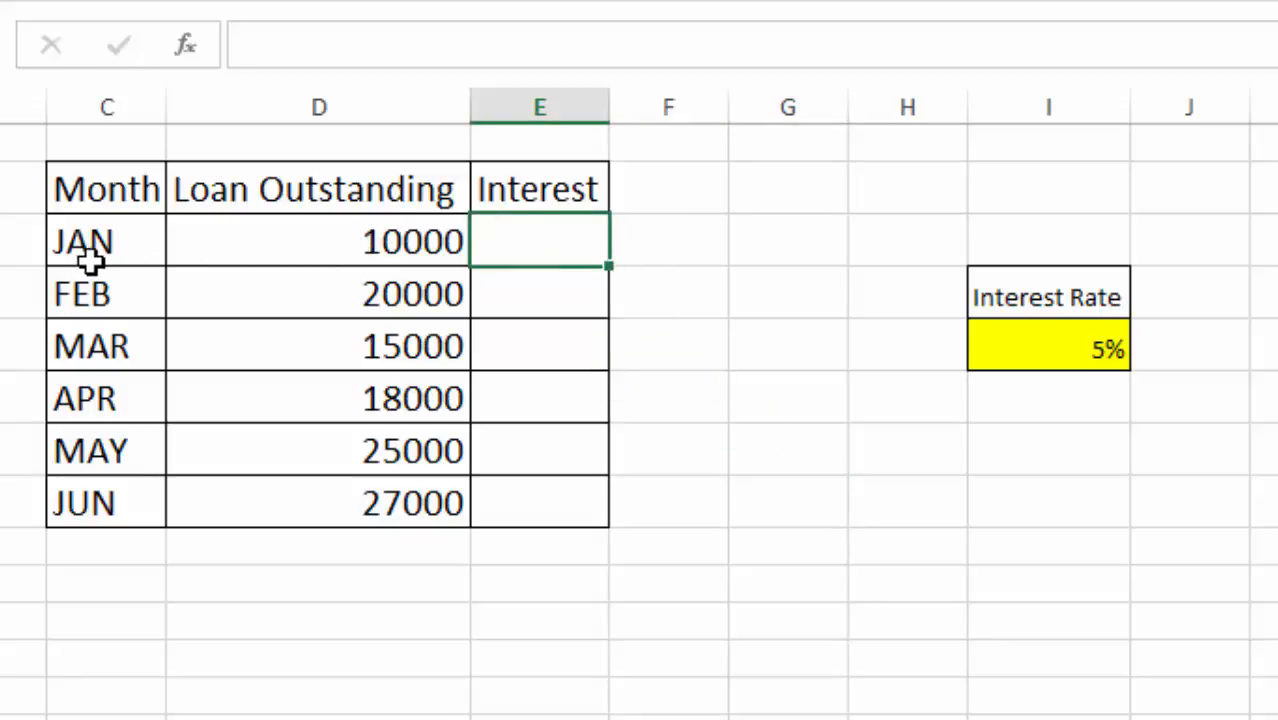
click(1097, 361)
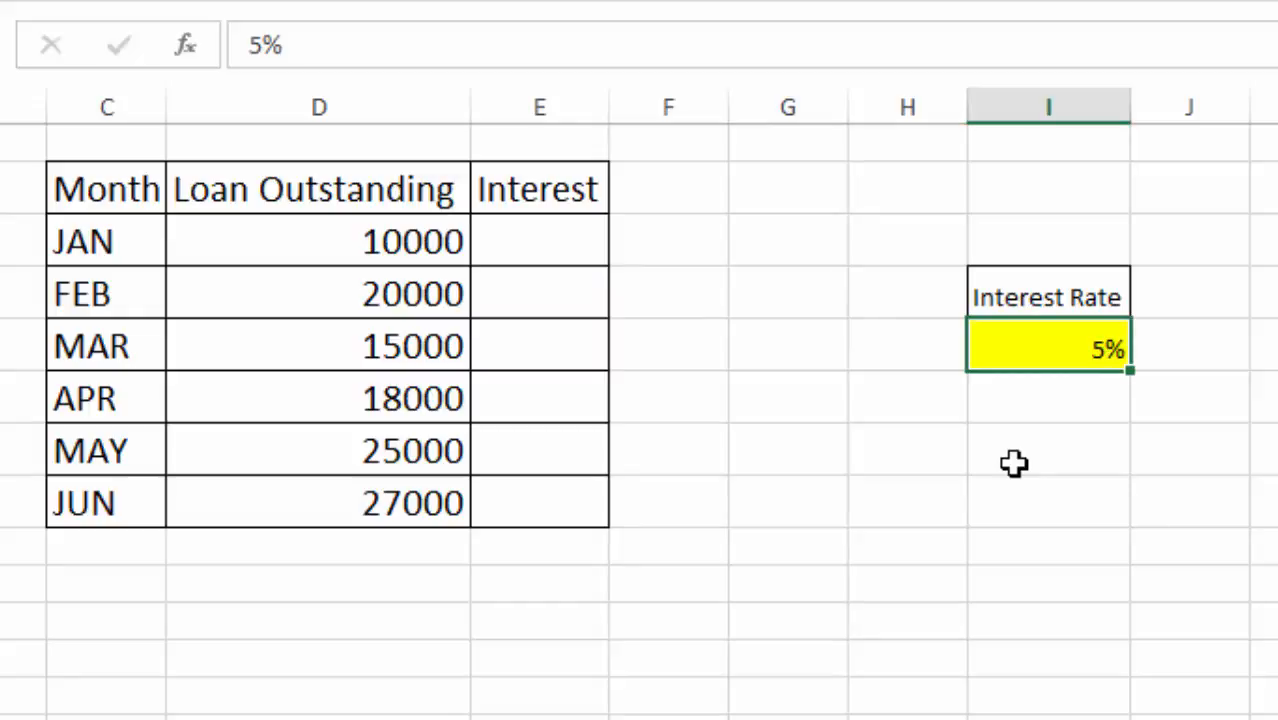
click(529, 252)
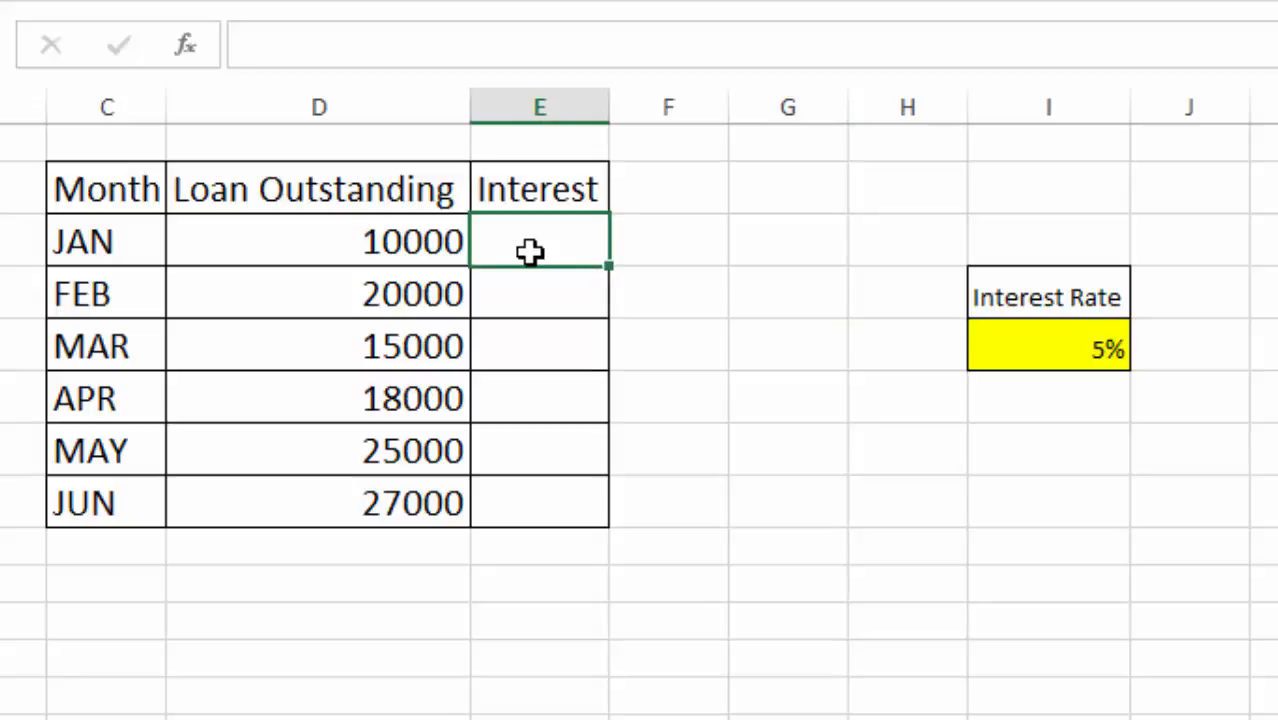
text(=)
key(Left)
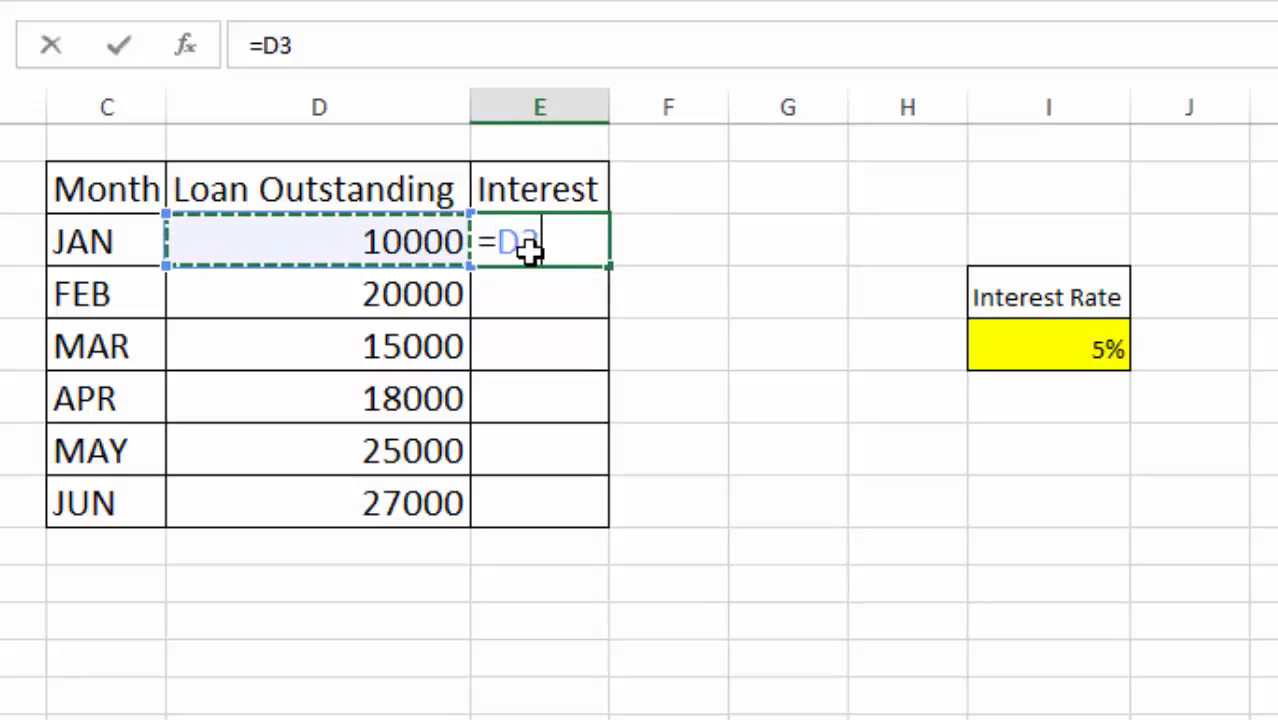
text(*)
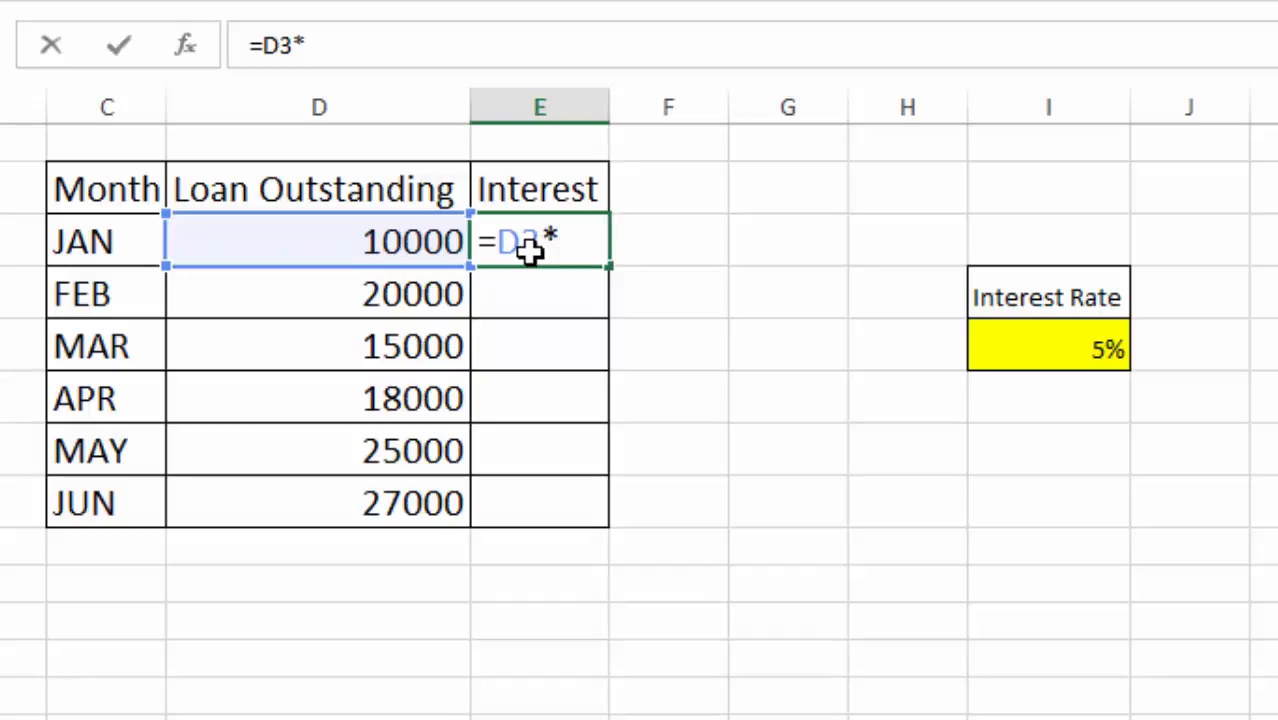
key(Right)
key(Right)
key(Right)
key(Right)
key(Down)
key(Down)
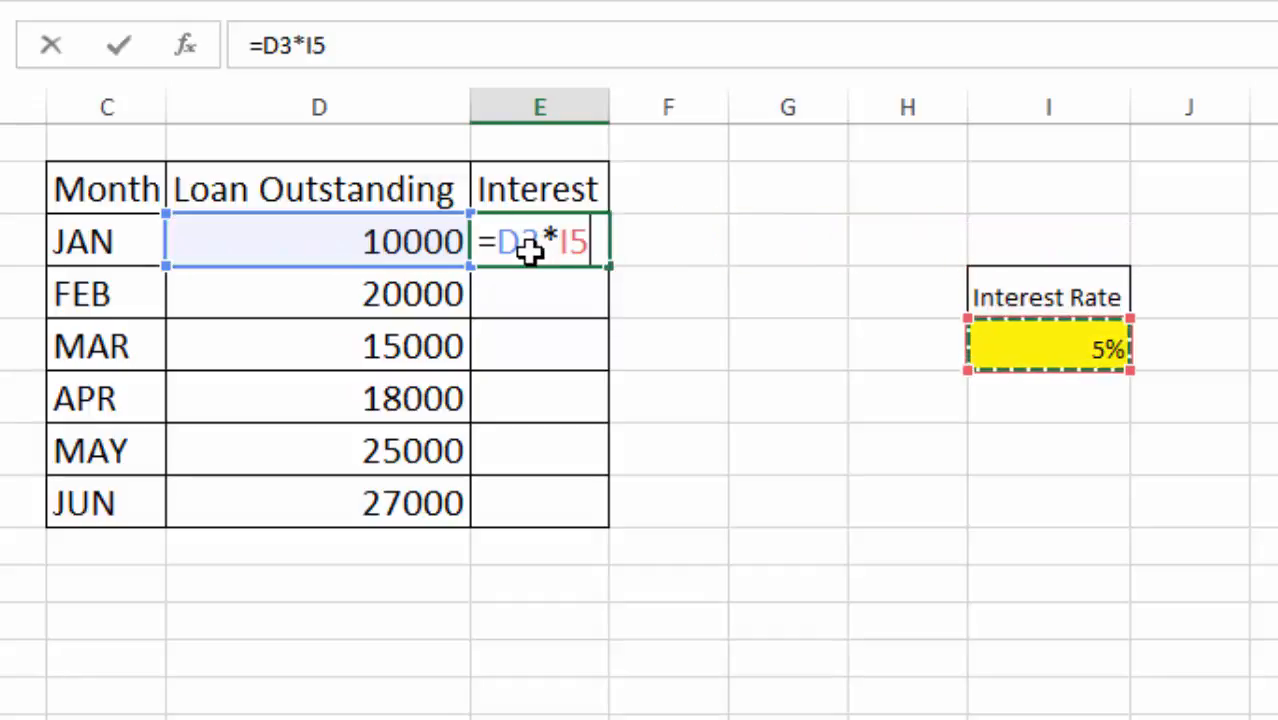
key(Return)
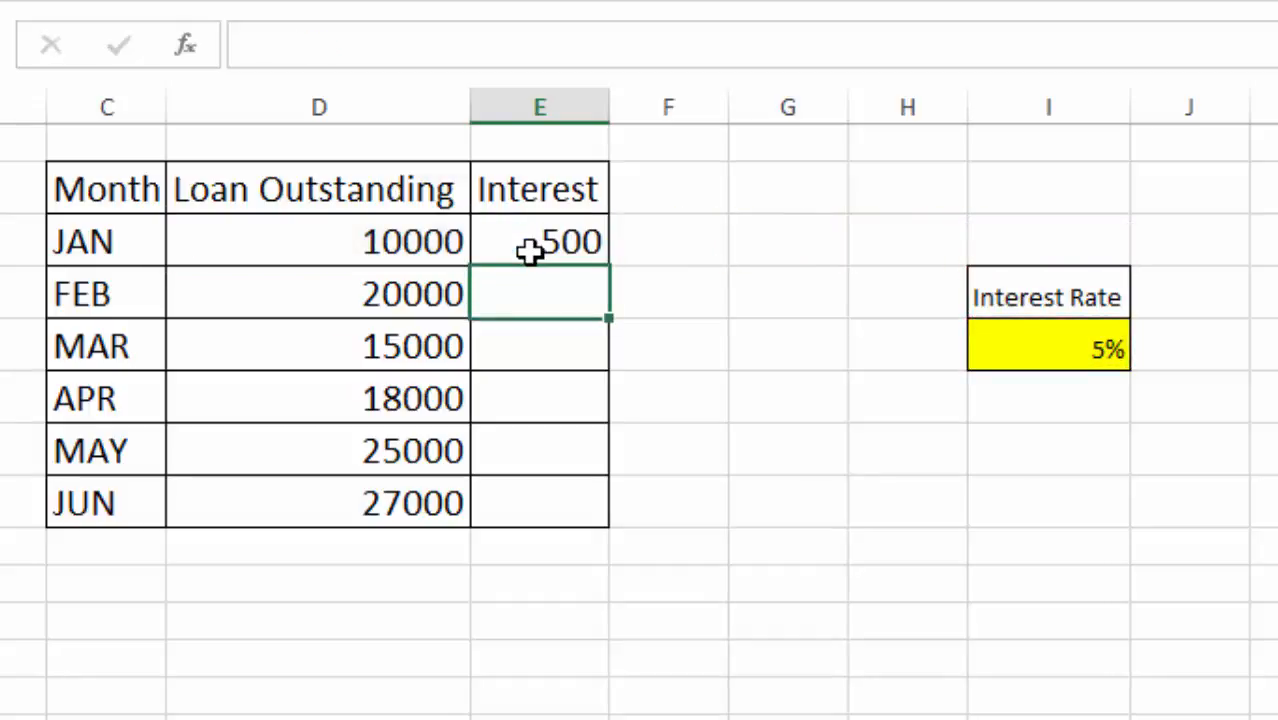
Copy the JAN interest formula to the FEB interest cell.
click(530, 252)
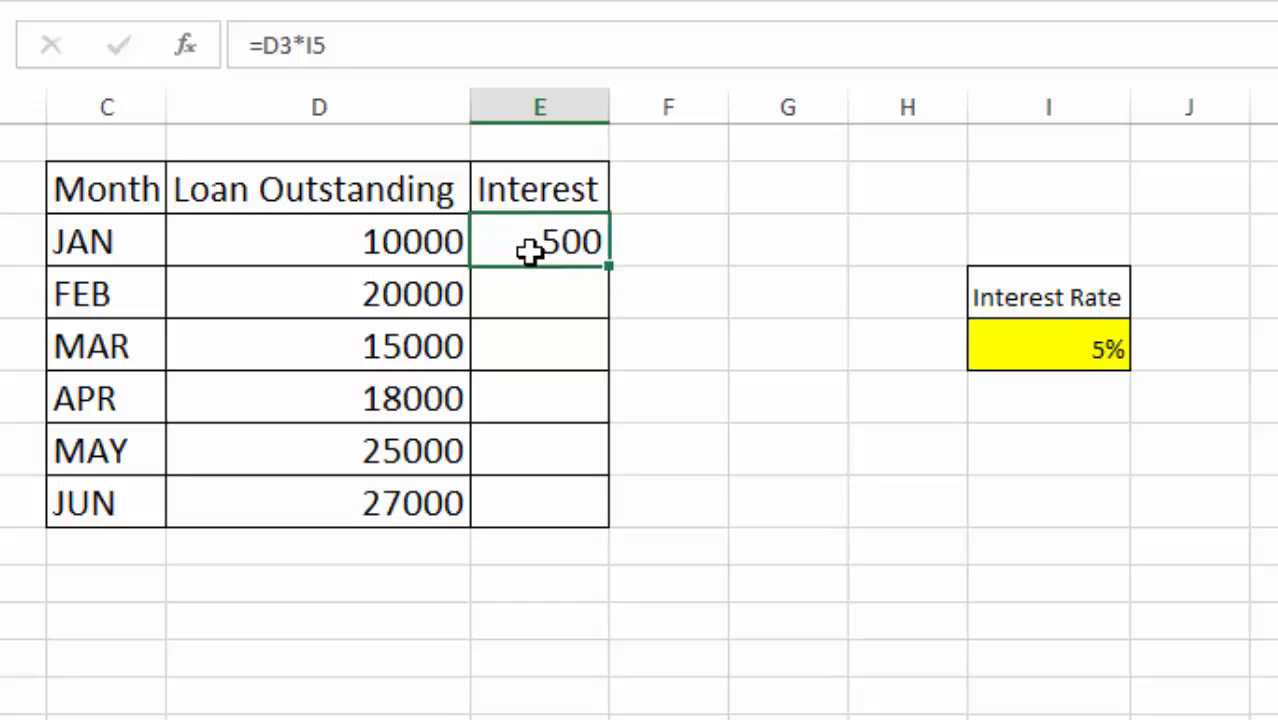
key(Down)
click(530, 252)
key(ctrl+c)
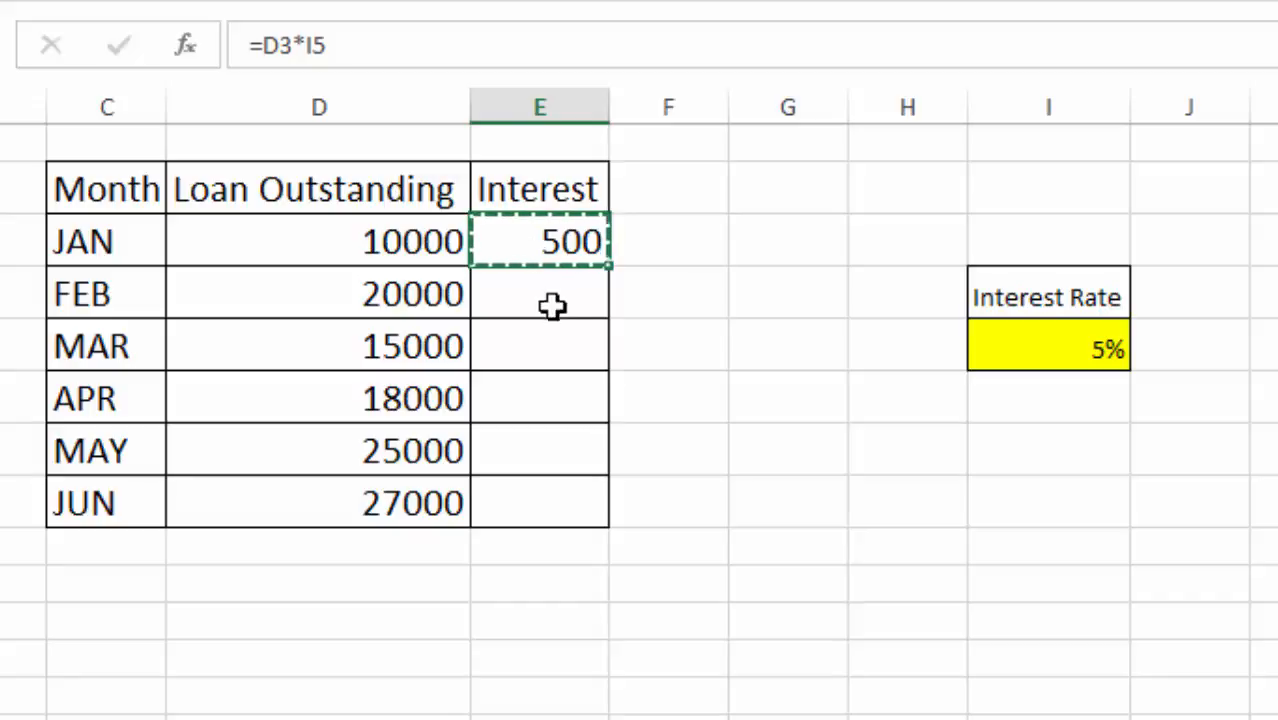
click(547, 298)
key(ctrl+v)
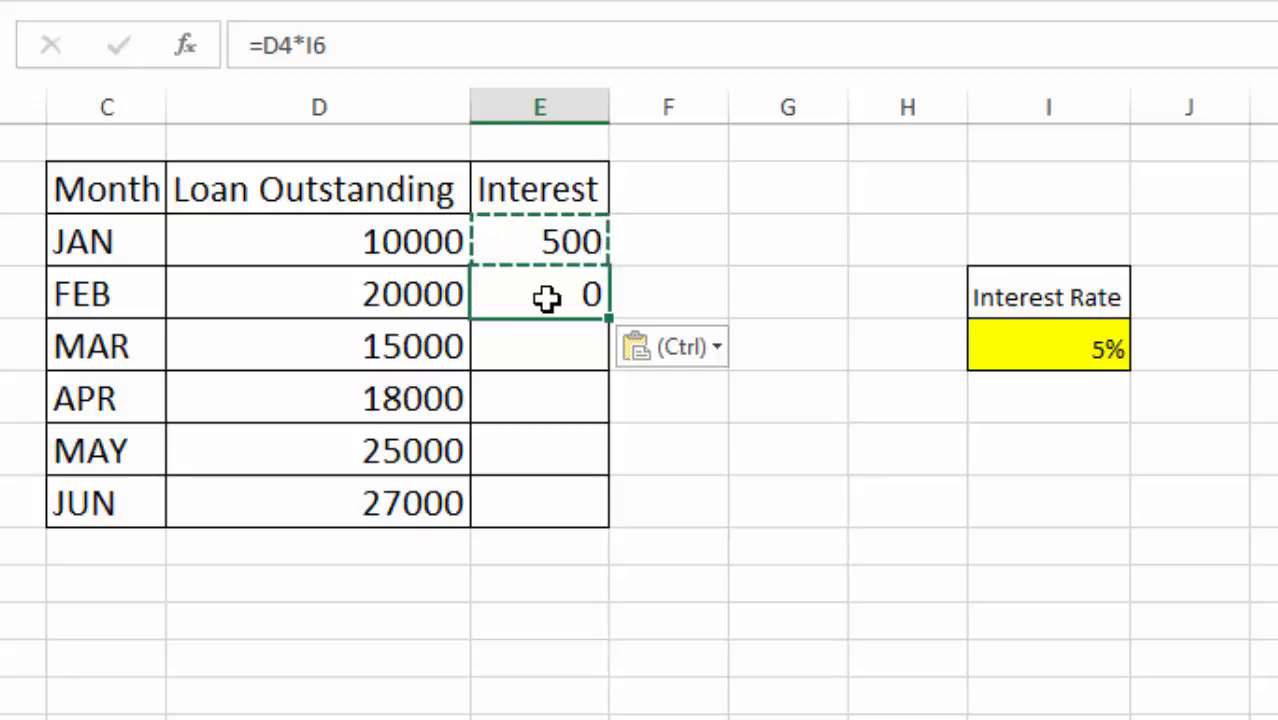
Make the interest rate reference absolute in the FEB interest formula so it reads =D4*$I$5.
double_click(546, 297)
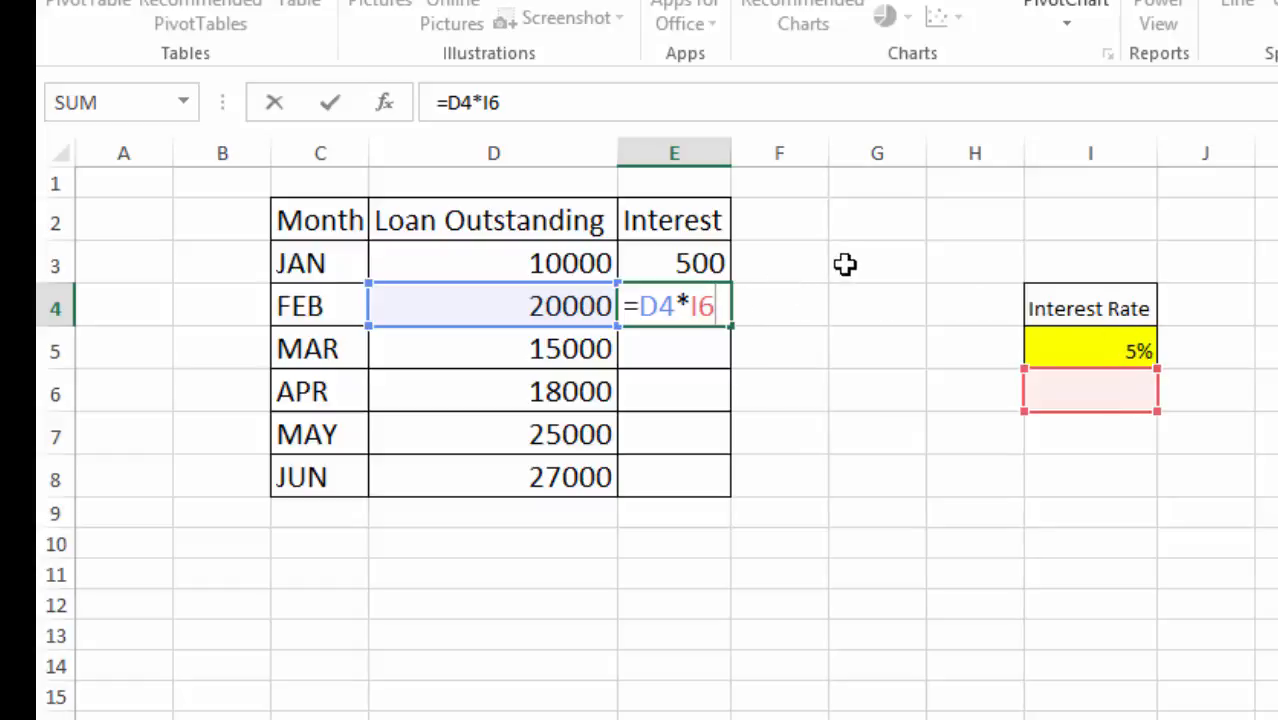
key(BackSpace)
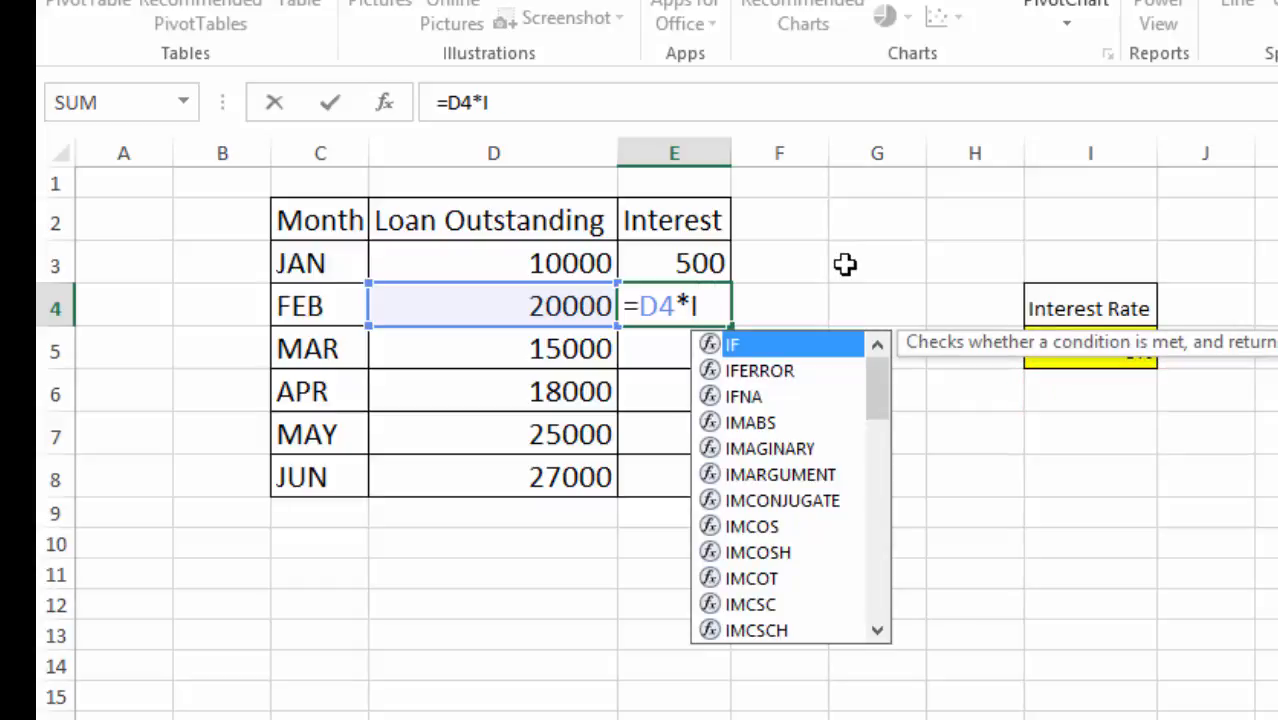
text($)
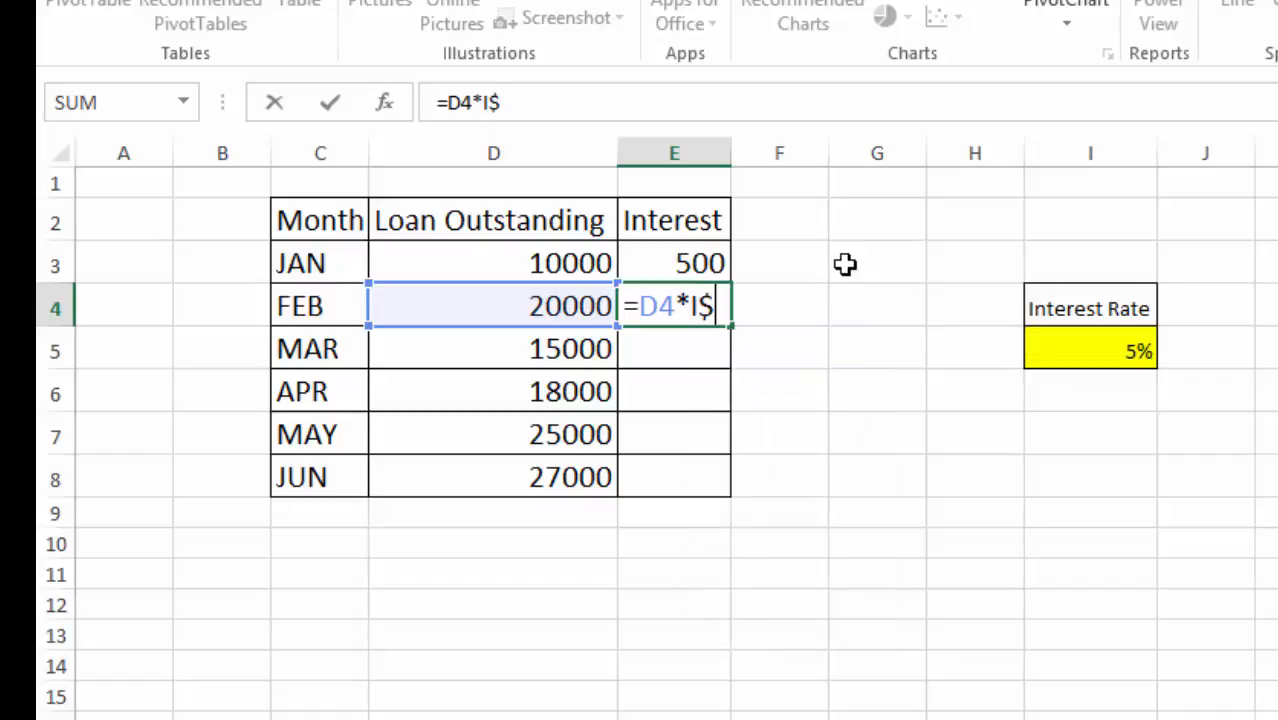
click(693, 305)
text($)
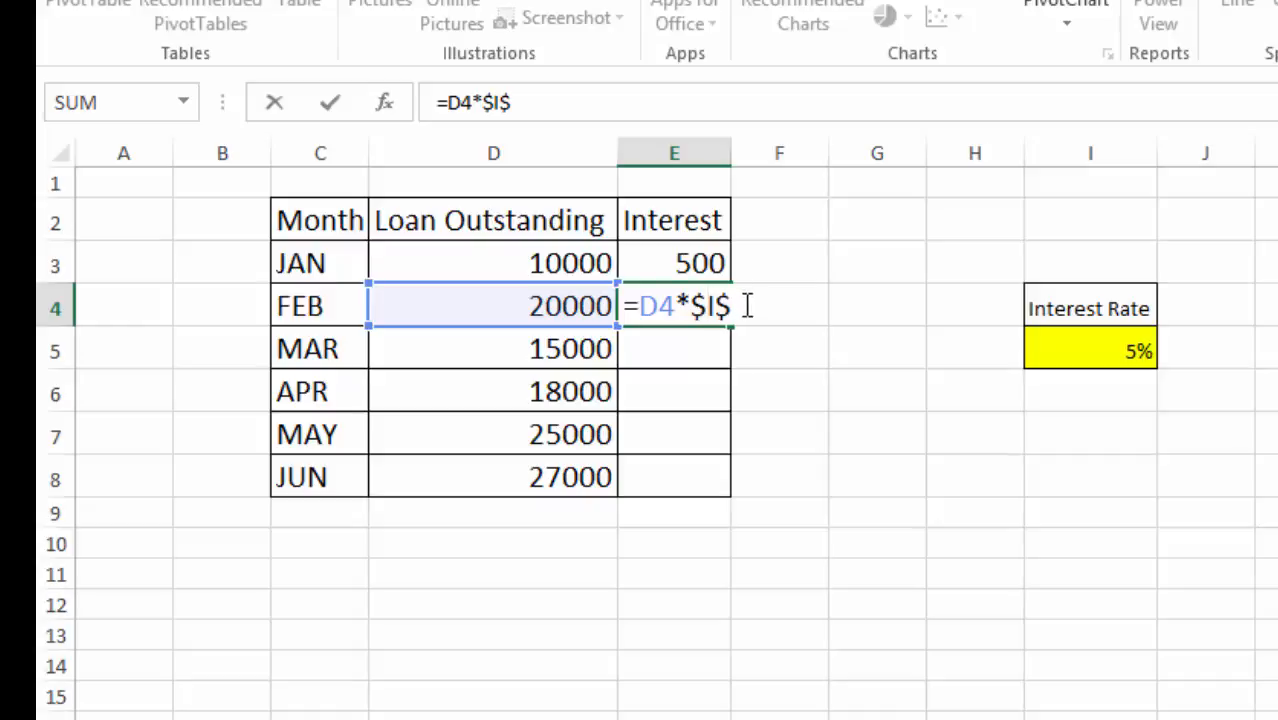
click(747, 305)
text(5)
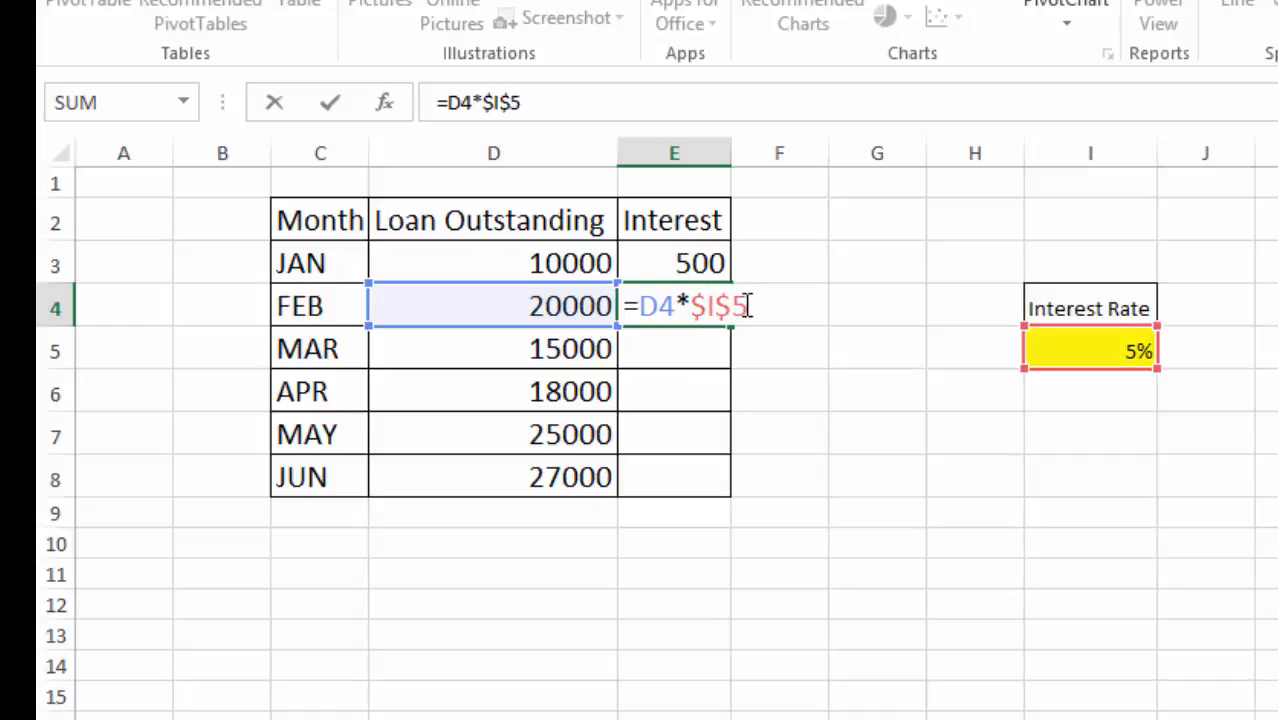
key(Return)
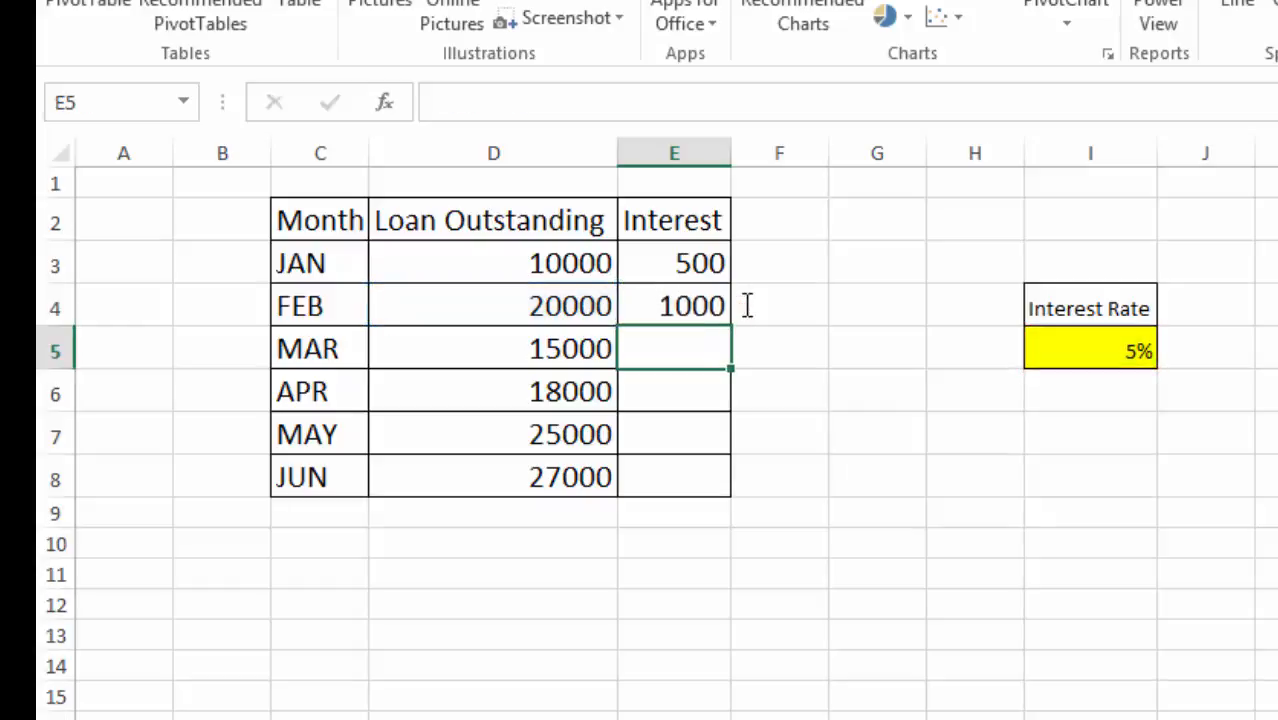
Copy the FEB interest formula to the MAR interest cell and check the references it uses.
click(656, 309)
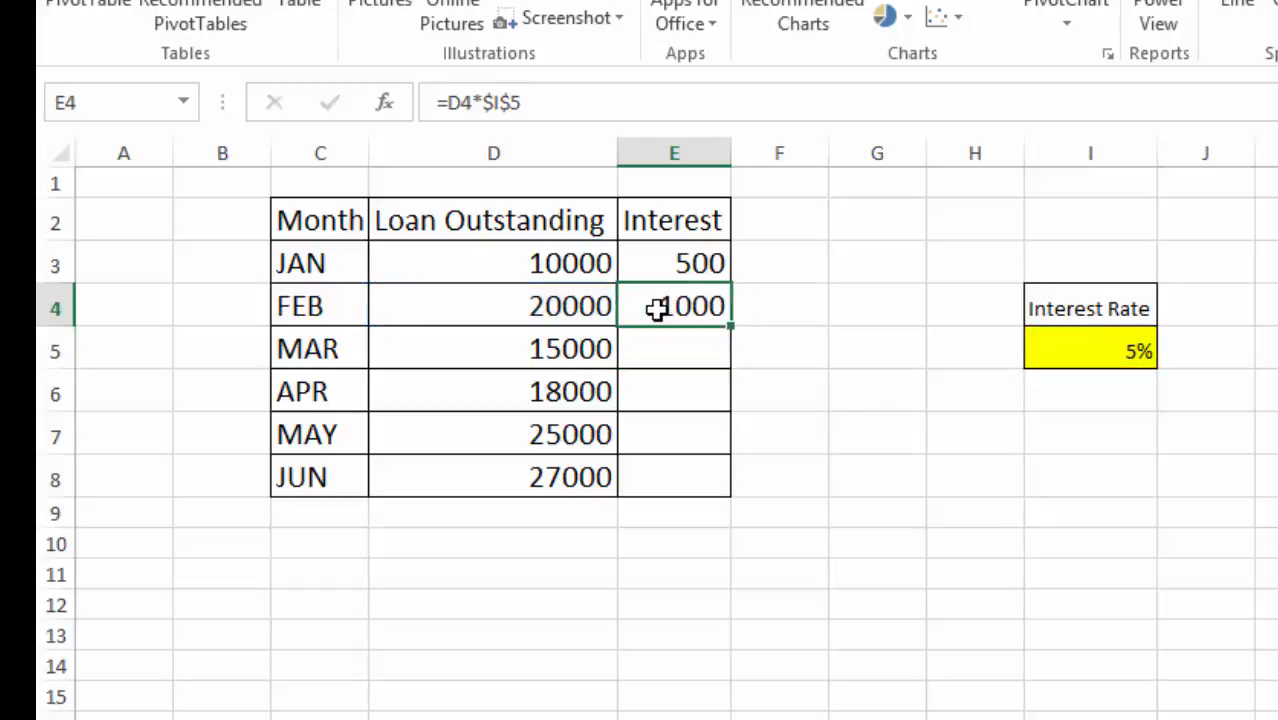
key(ctrl+c)
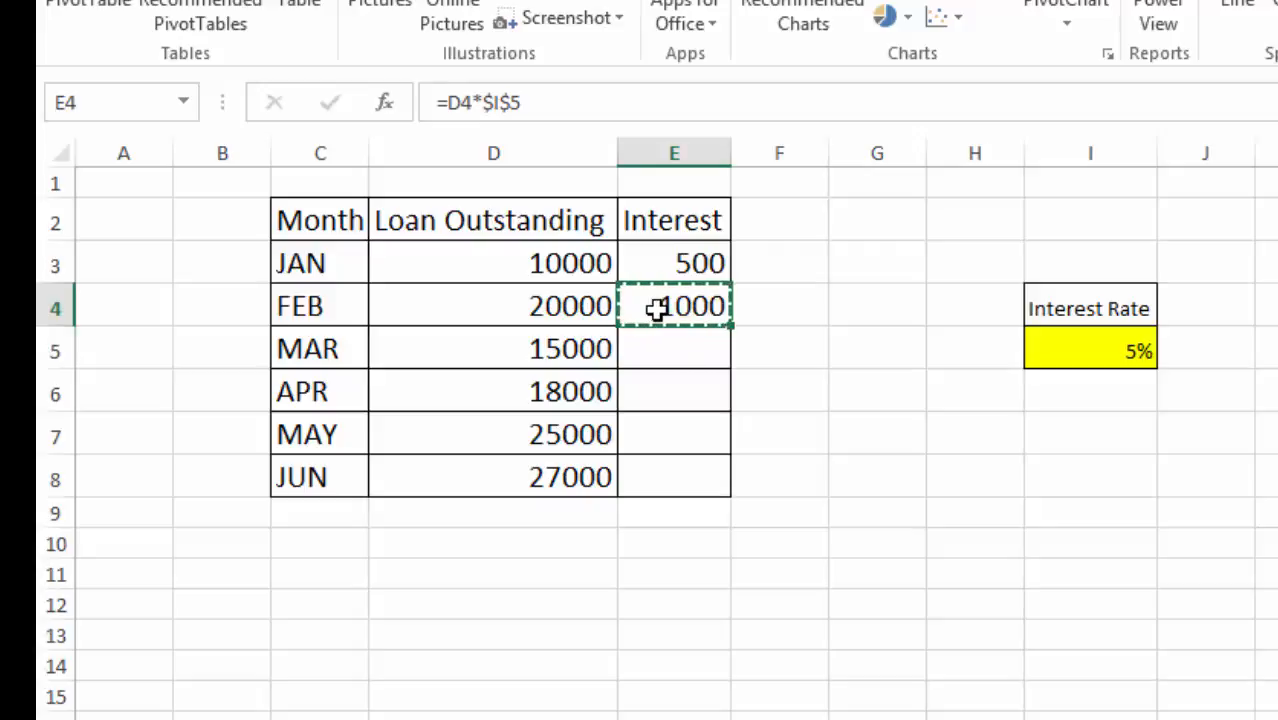
click(672, 352)
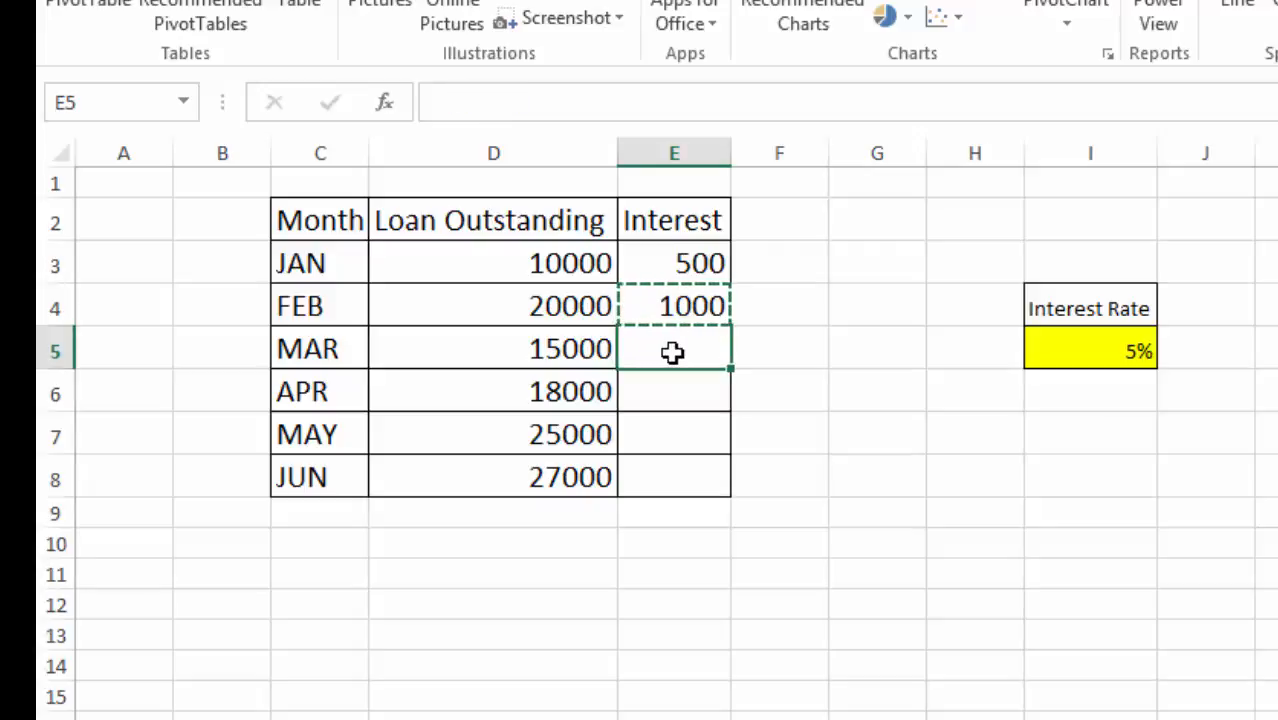
key(ctrl+v)
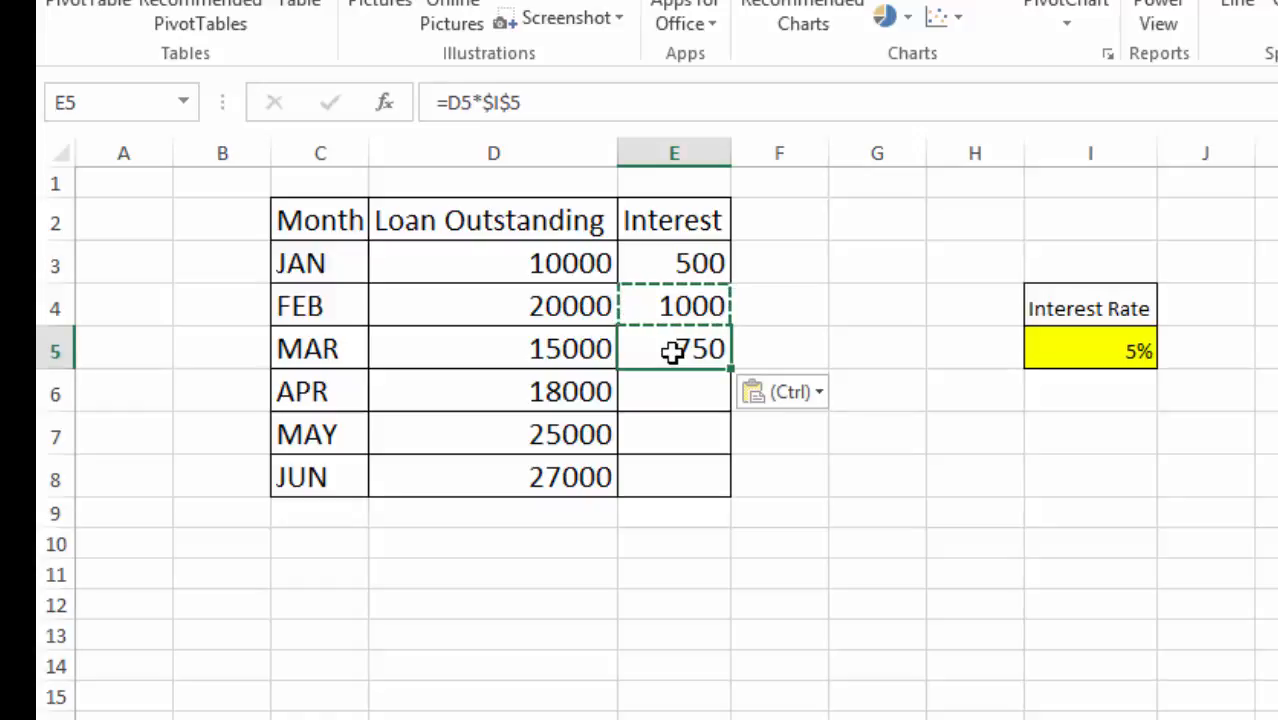
key(F2)
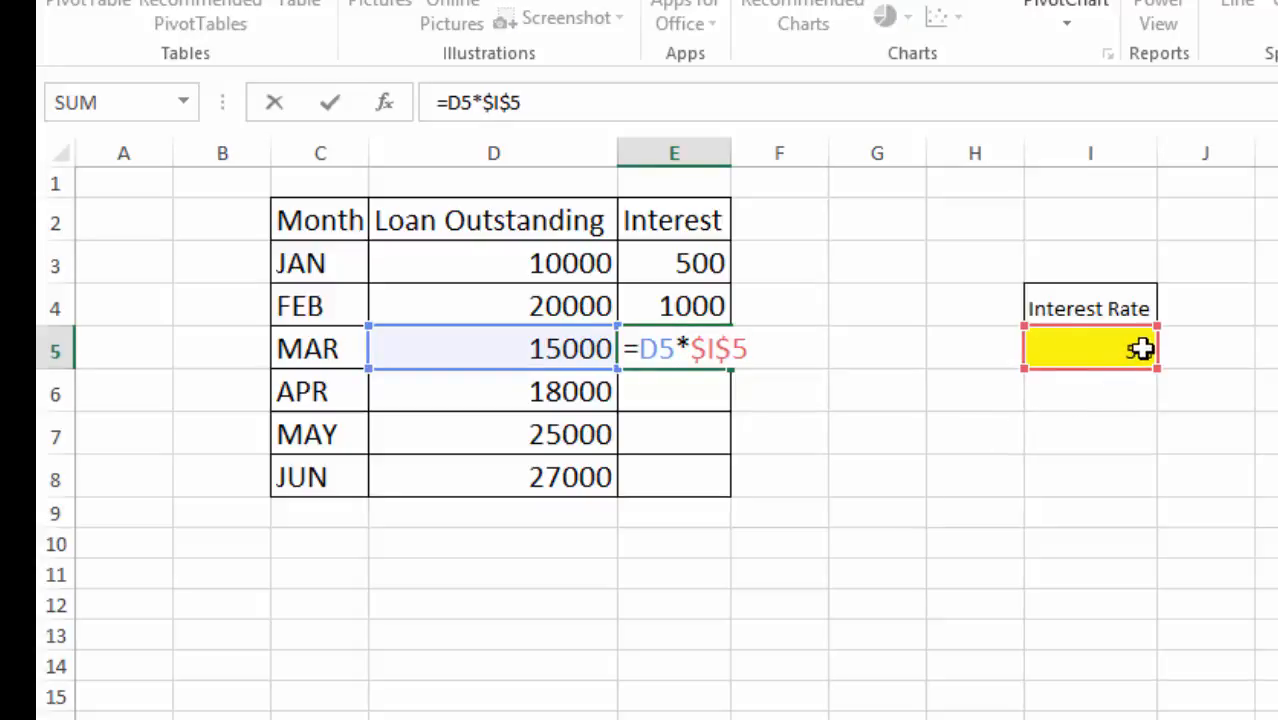
key(Return)
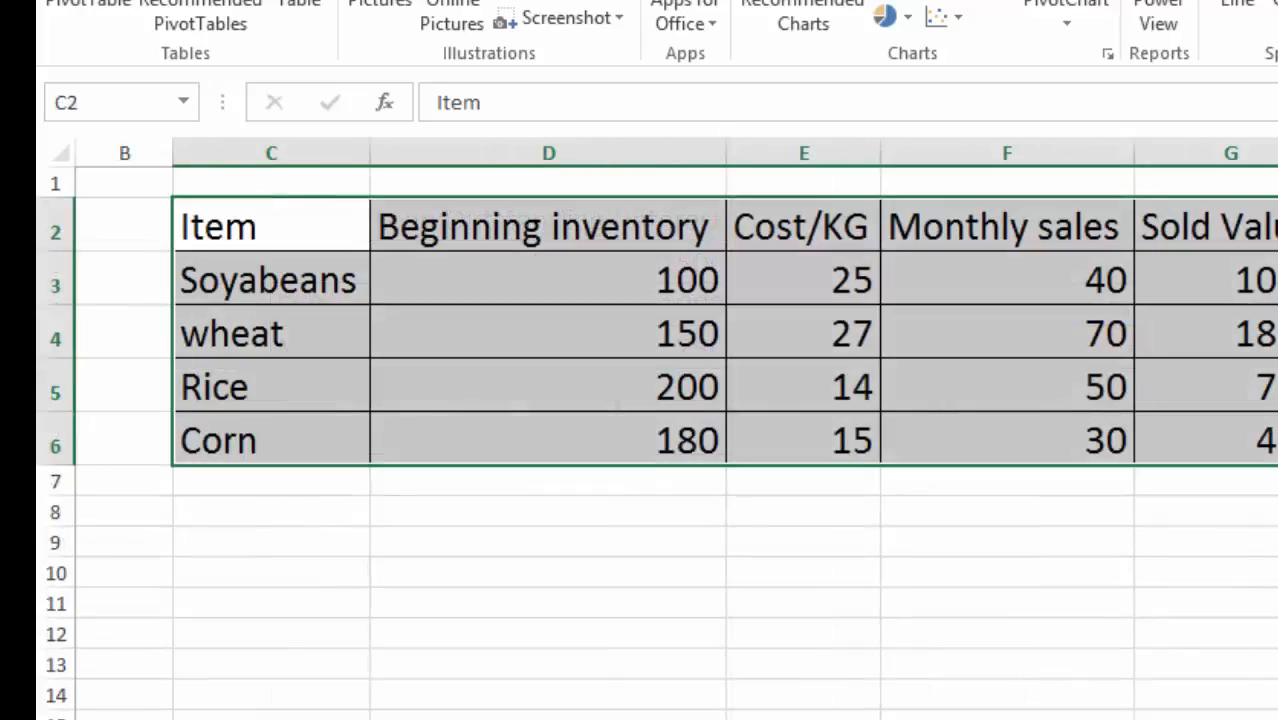
Examine the inventory table and the Soyabeans row's beginning inventory, cost per KG and monthly sales on the Mixed Referencing sheet.
click(671, 714)
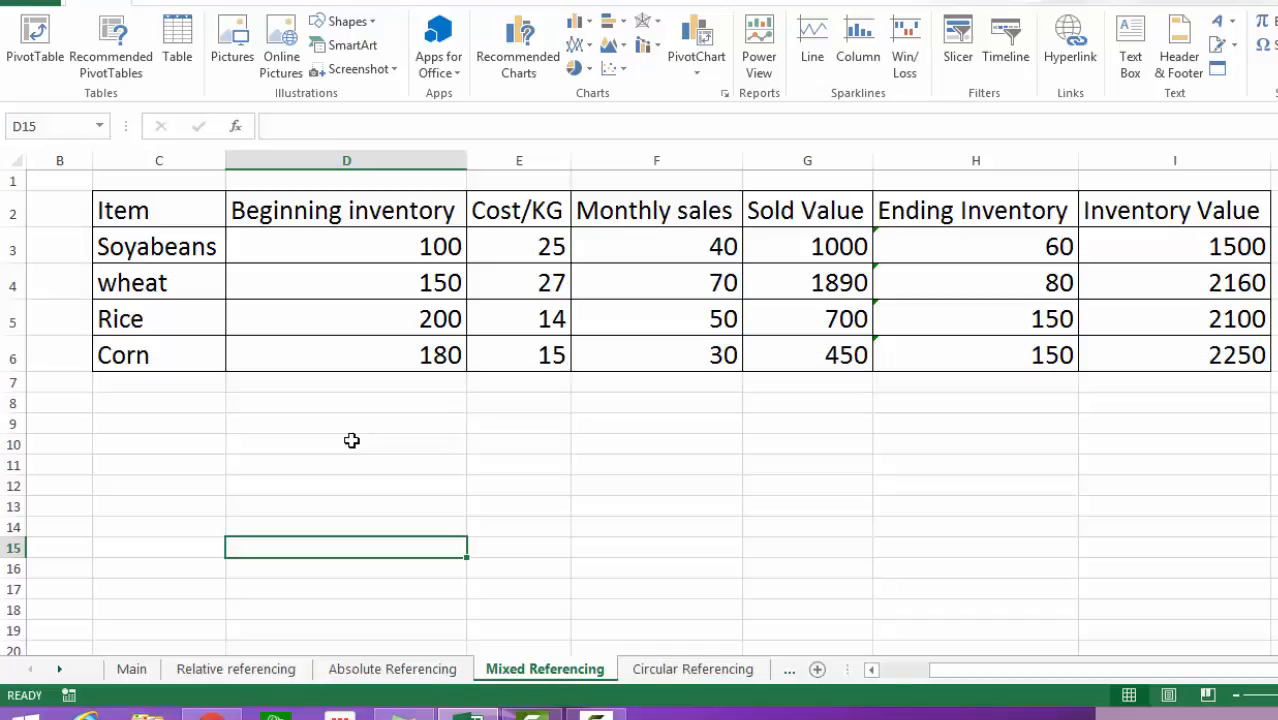
key(Up)
key(Up)
key(Up)
key(Up)
key(Up)
key(Up)
key(Up)
key(Up)
key(Up)
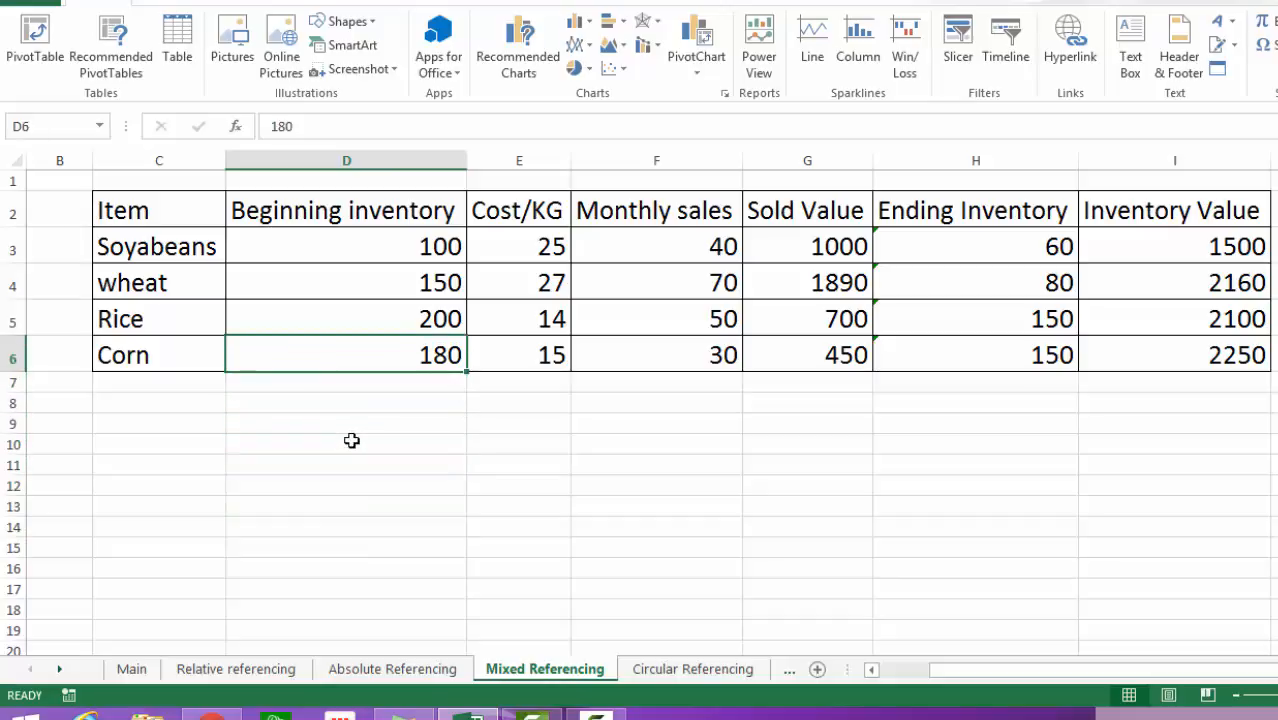
key(Up)
key(Up)
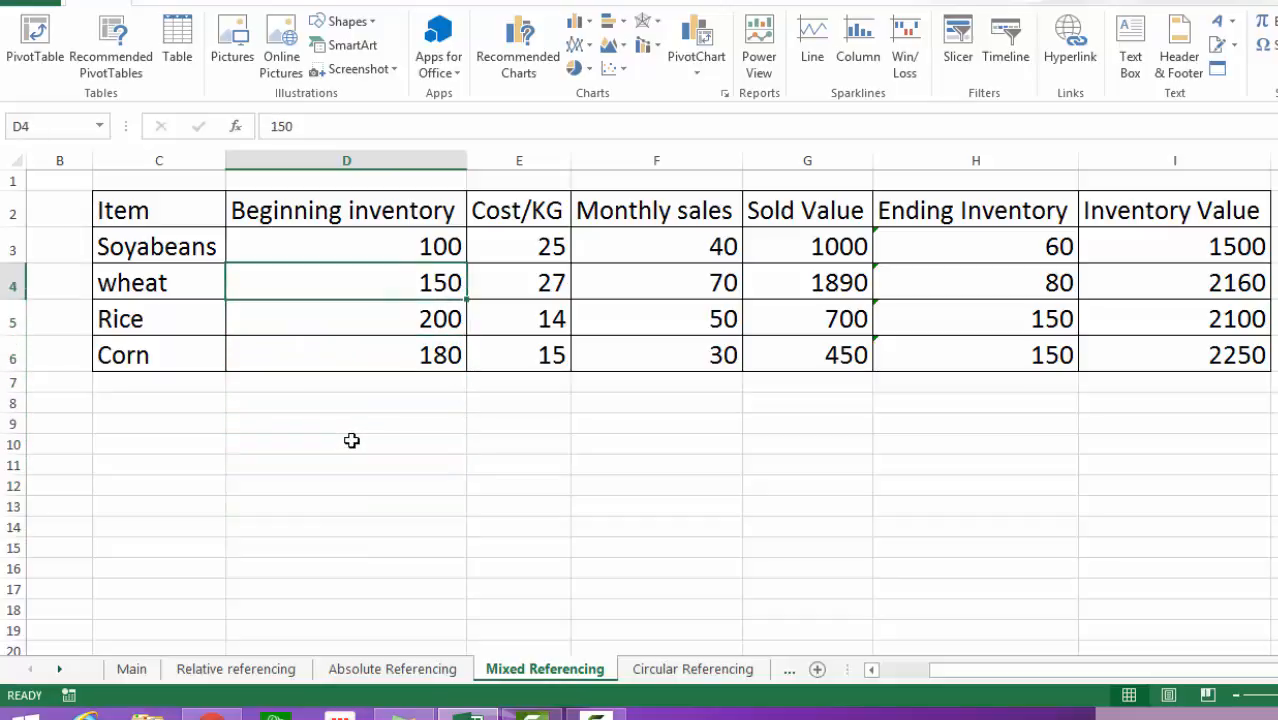
key(Up)
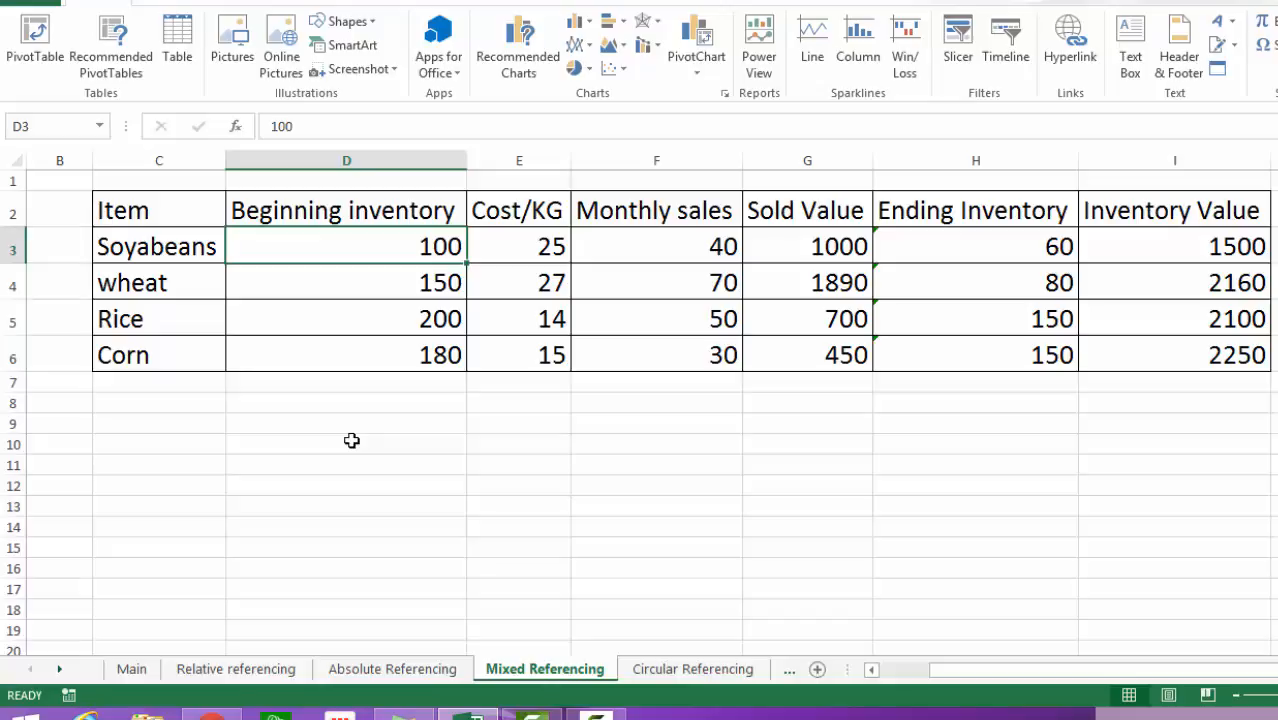
key(Right)
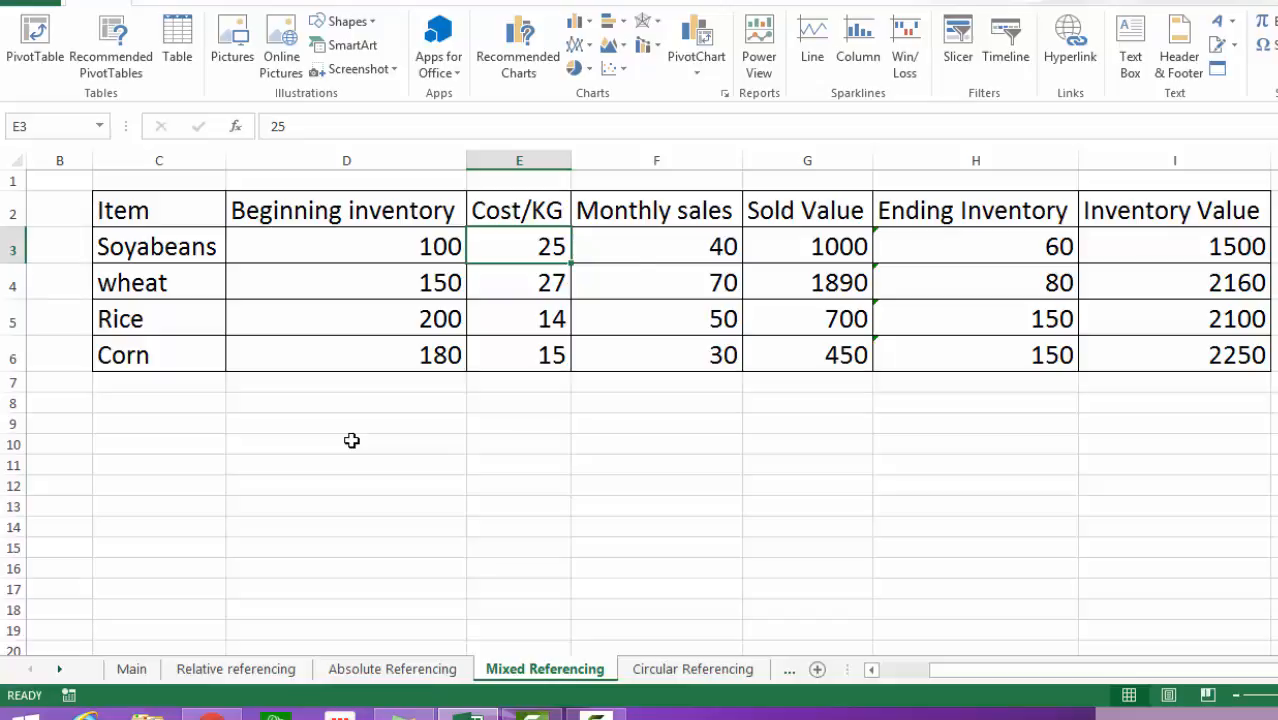
key(Right)
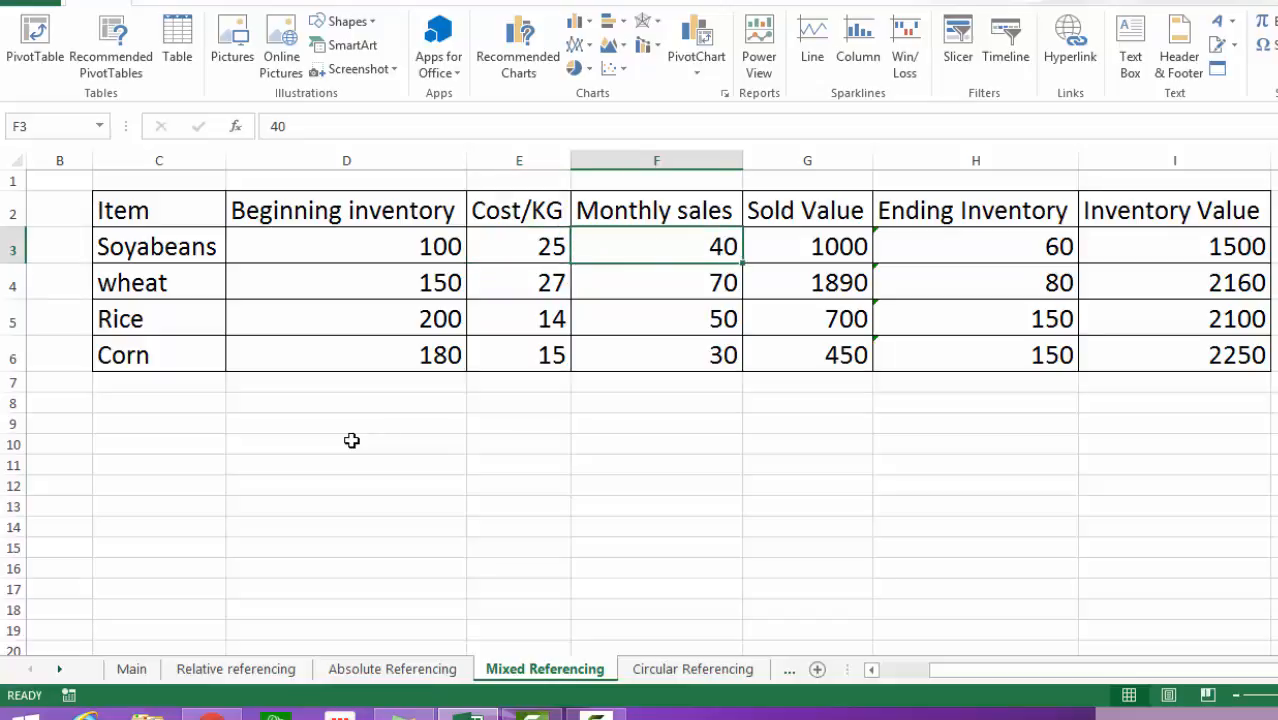
Calculate the Soyabeans Sold Value in G3 with the formula =F3*E3, multiplying monthly sales by cost per KG.
key(Right)
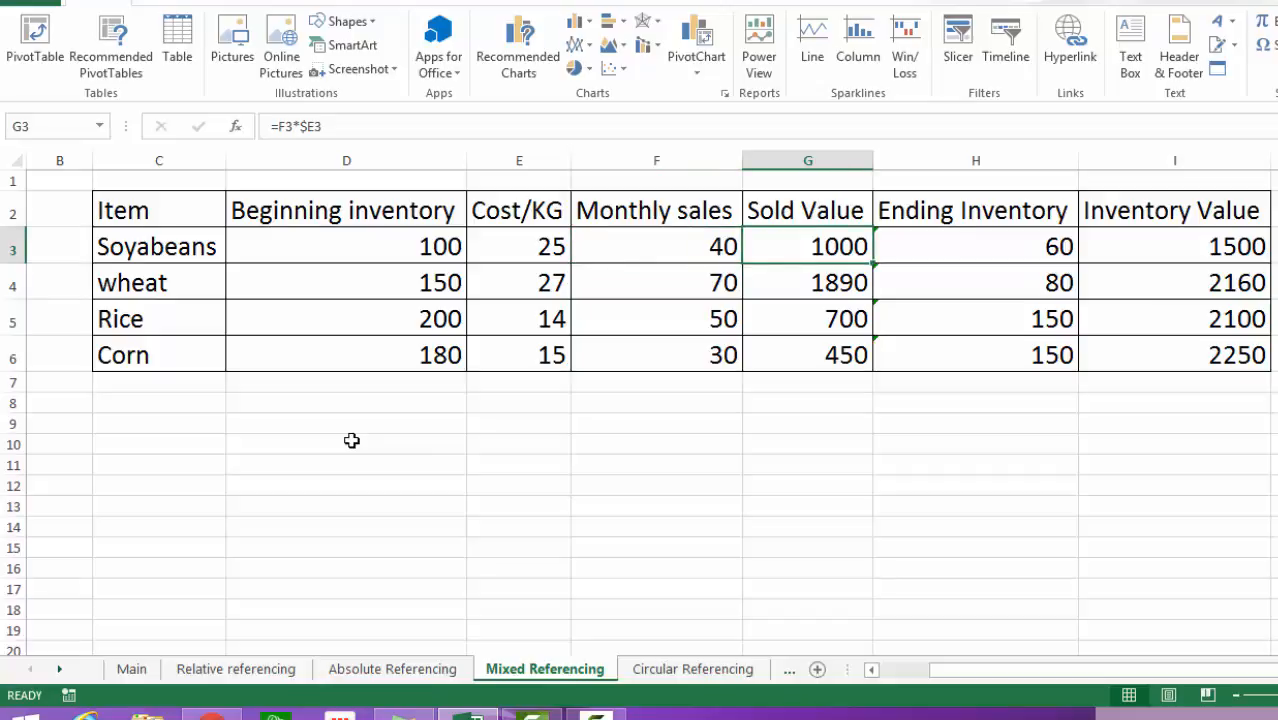
text(=)
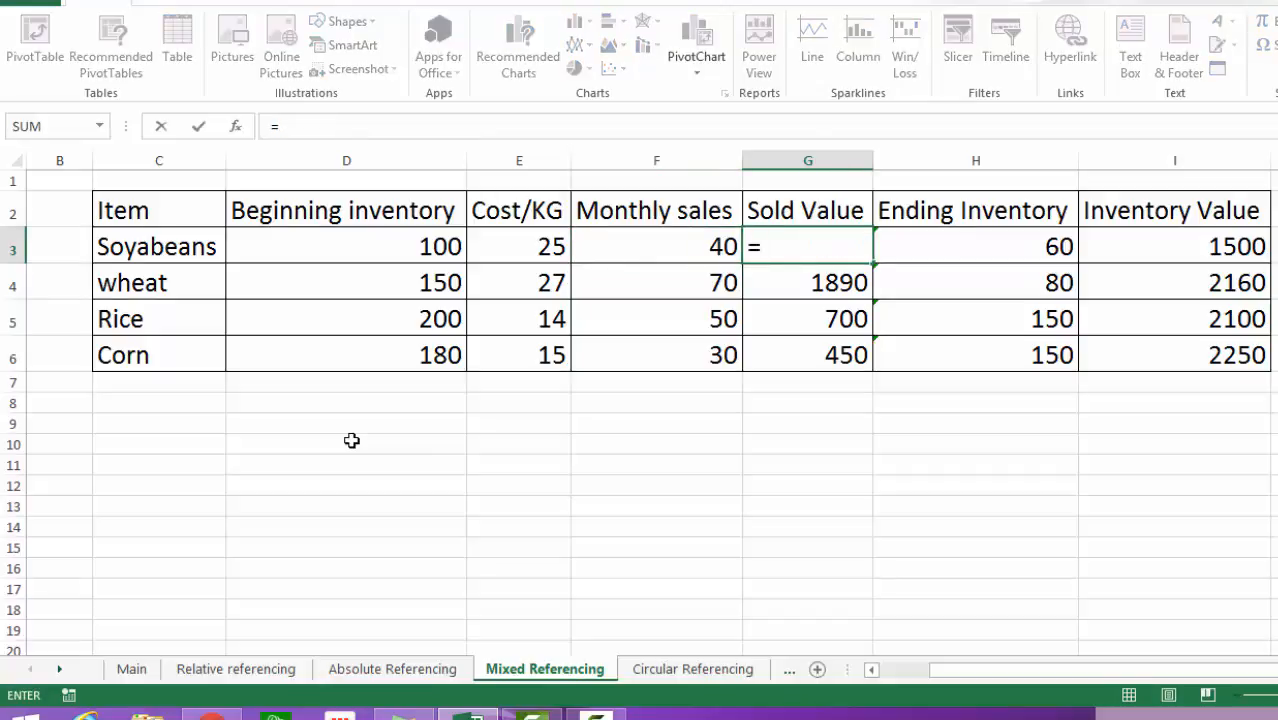
key(Left)
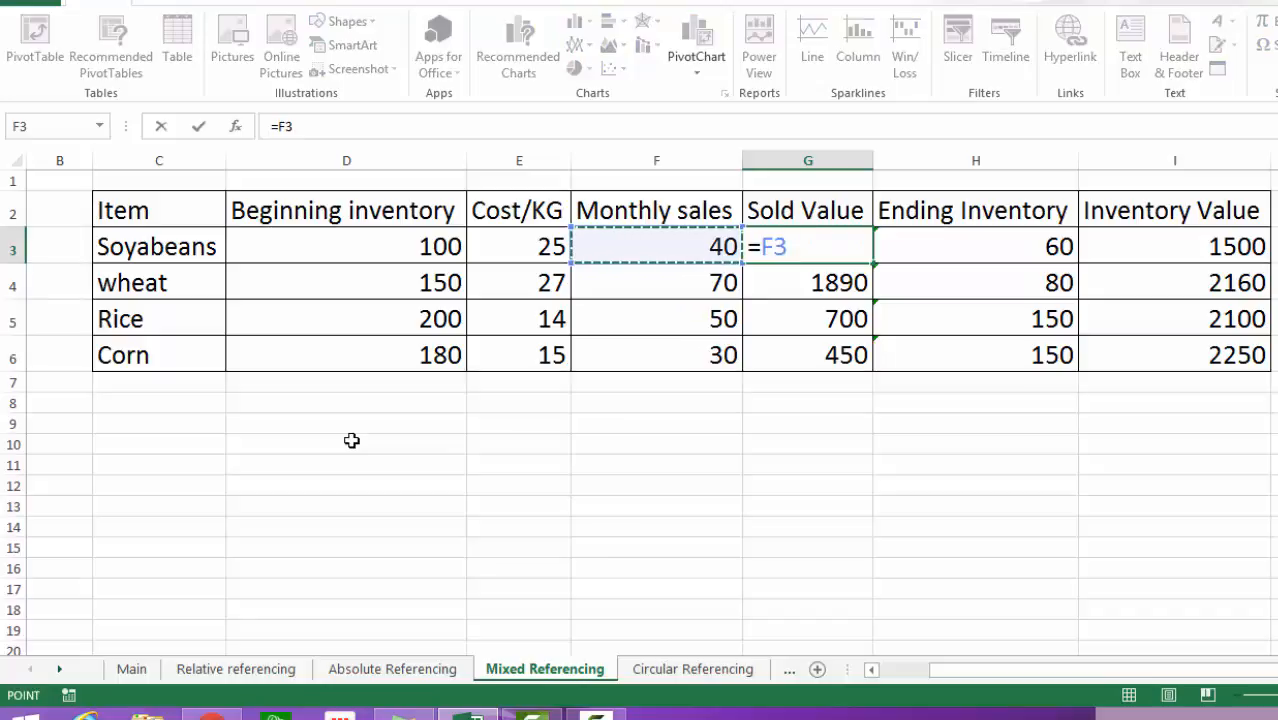
text(*)
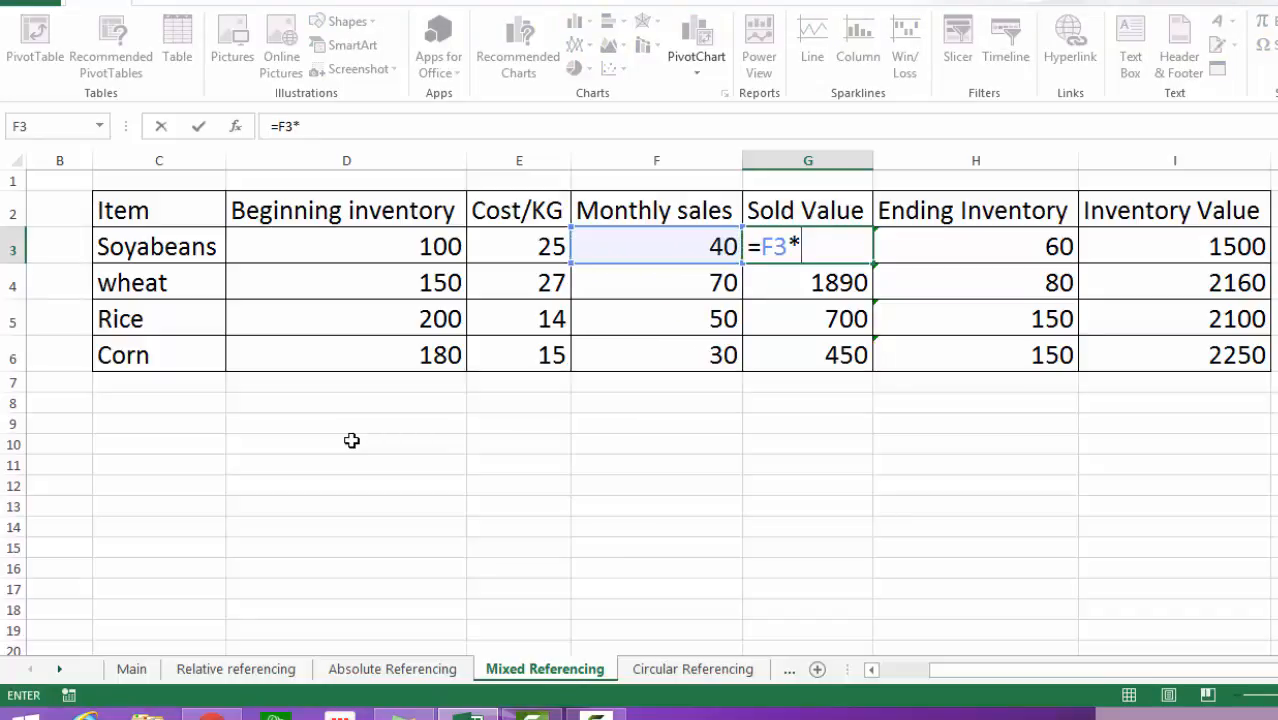
key(Left)
key(Left)
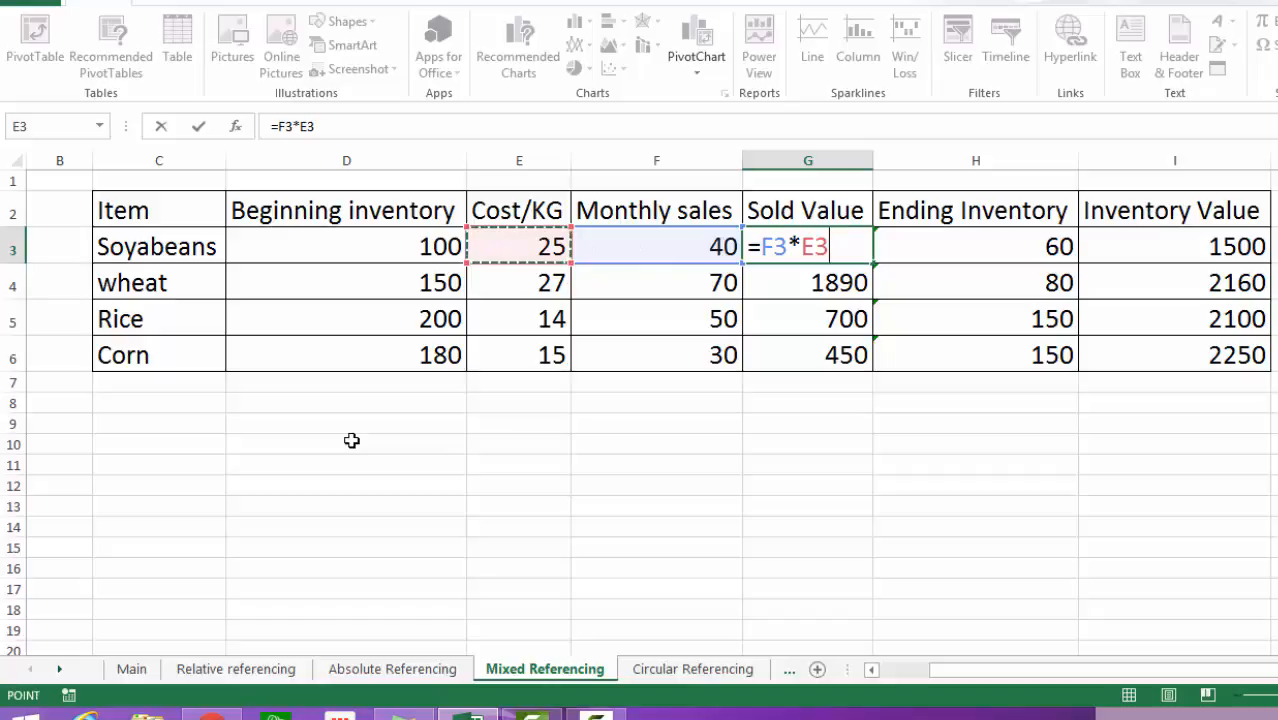
key(Return)
Examine the Soyabeans Ending Inventory and Inventory Value formulas and trace them back to the Cost/KG cell.
key(Right)
key(Up)
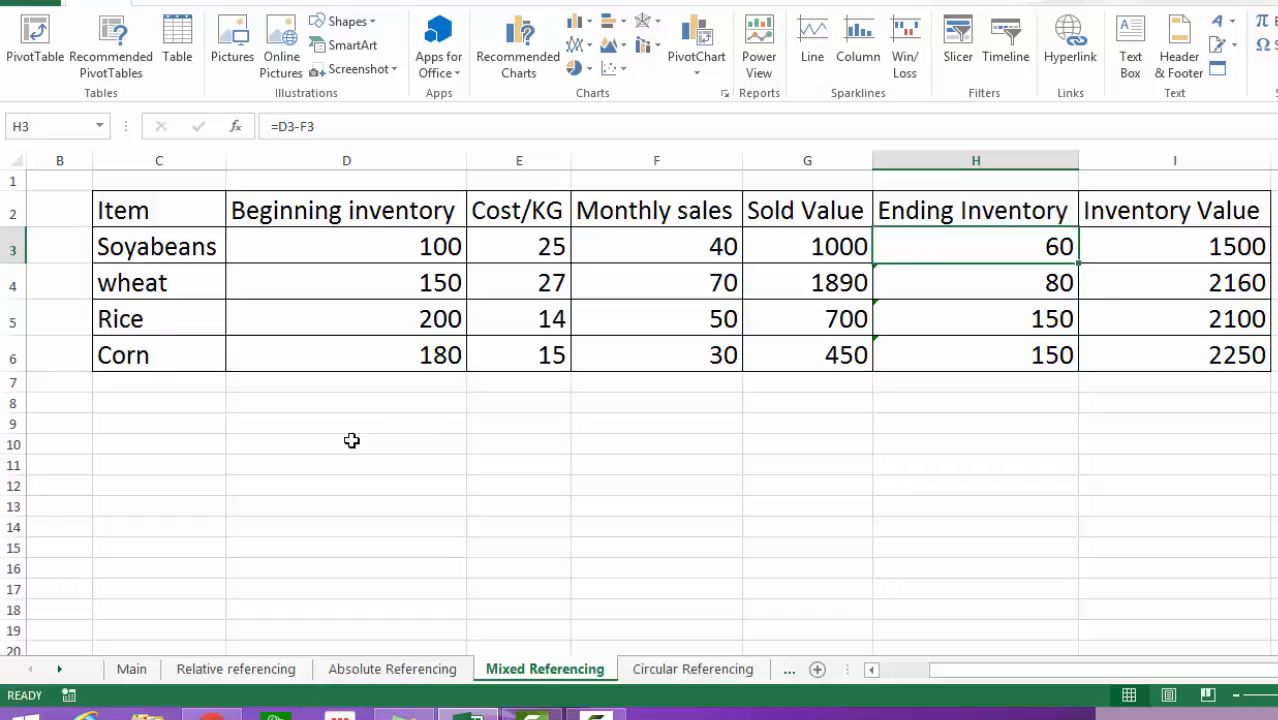
key(Right)
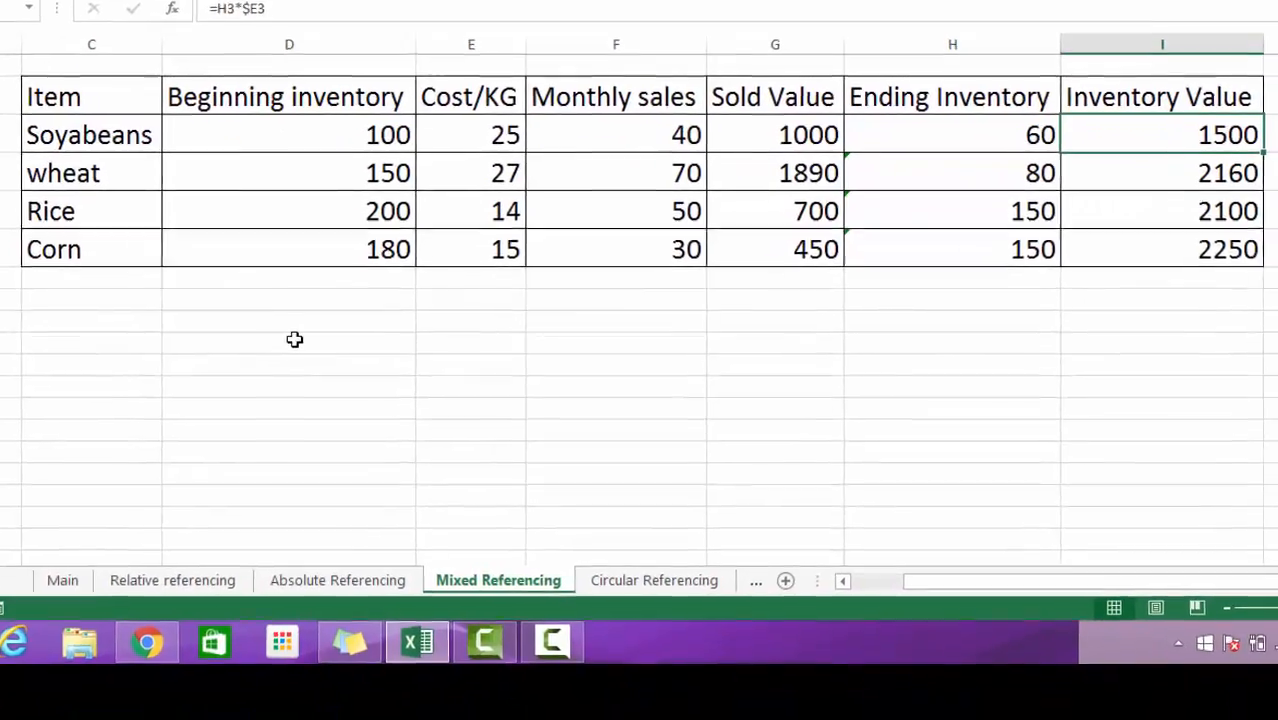
key(Left)
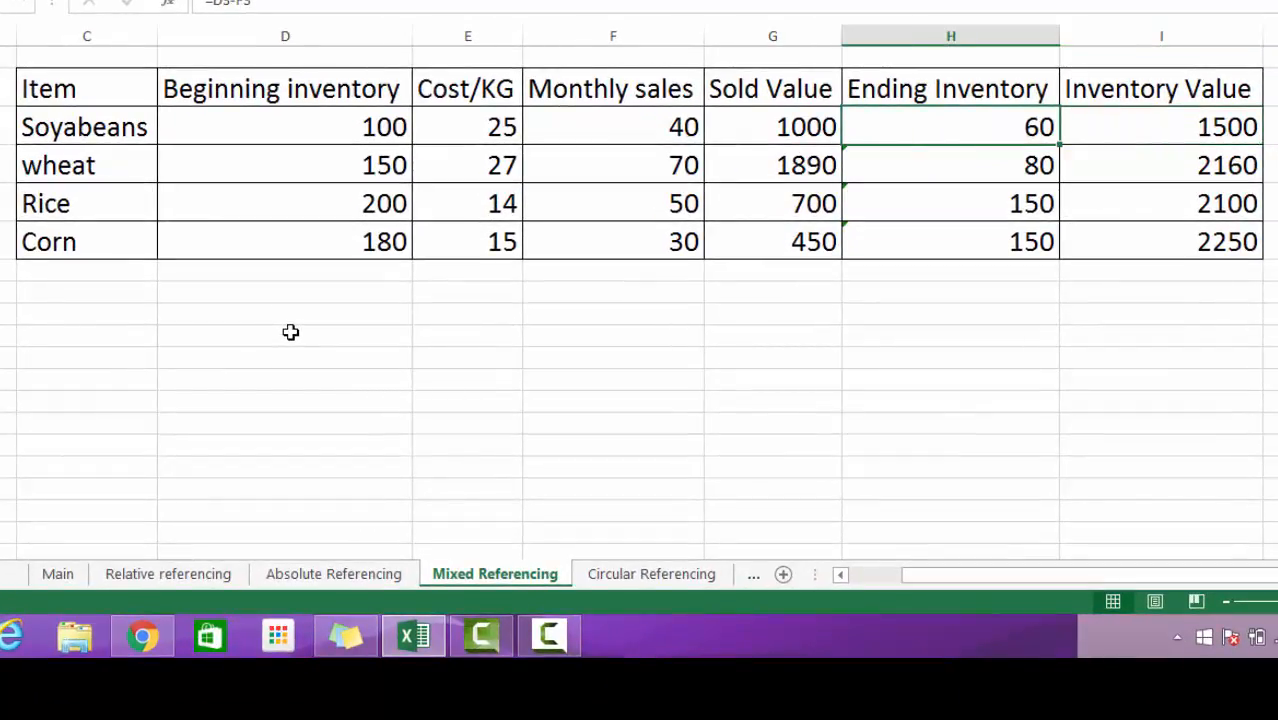
key(Left)
key(Left)
key(Left)
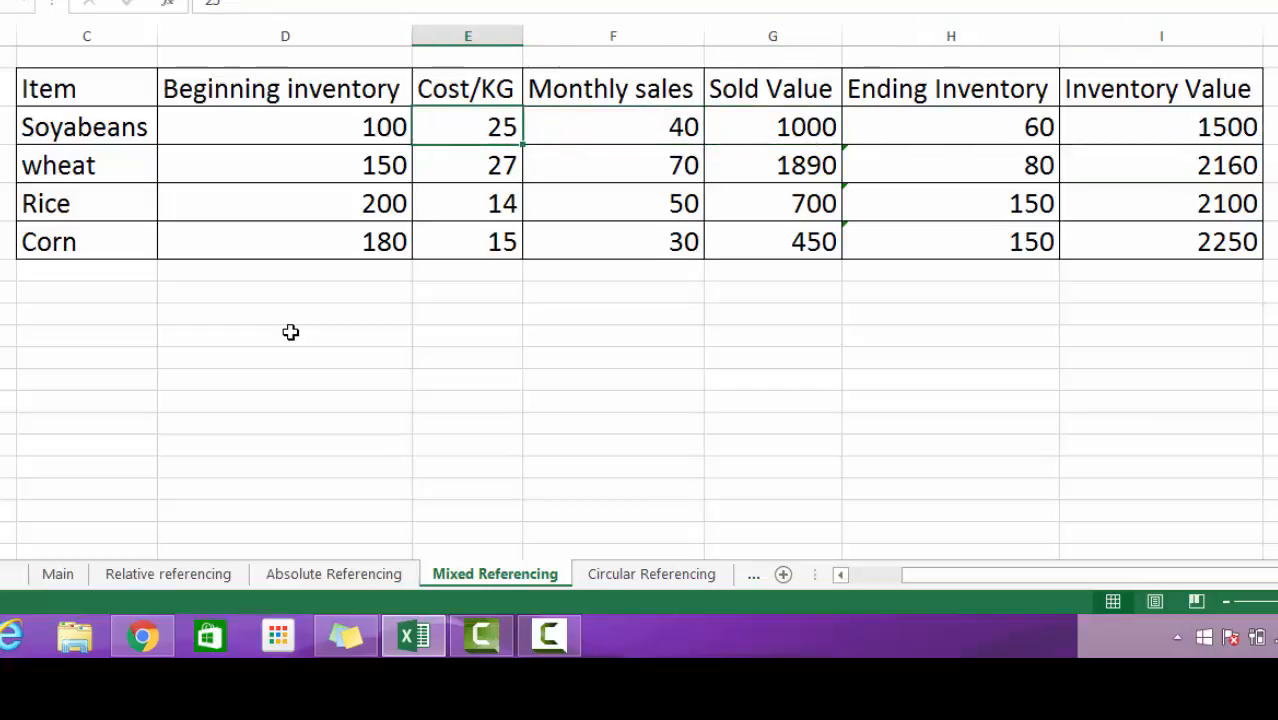
key(Right)
key(Right)
key(Right)
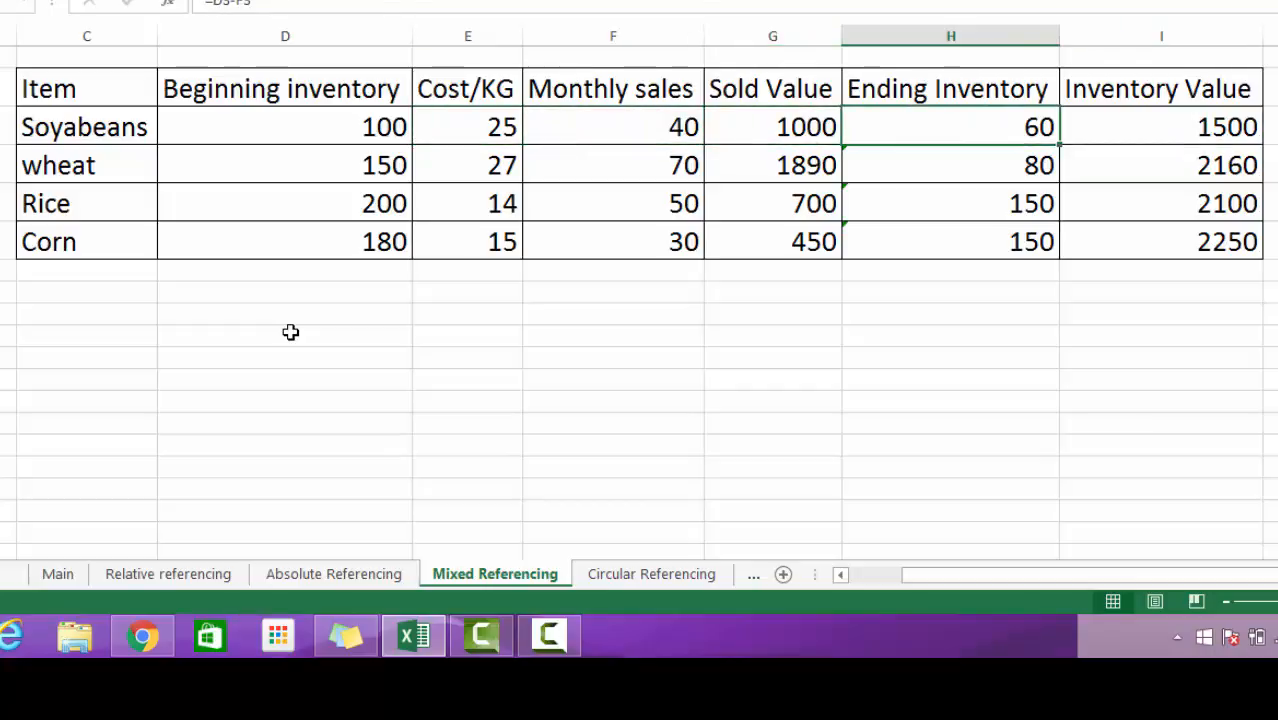
Copy the Soyabeans Sold Value formula to the Soyabeans Inventory Value cell.
key(Left)
key(Left)
key(Right)
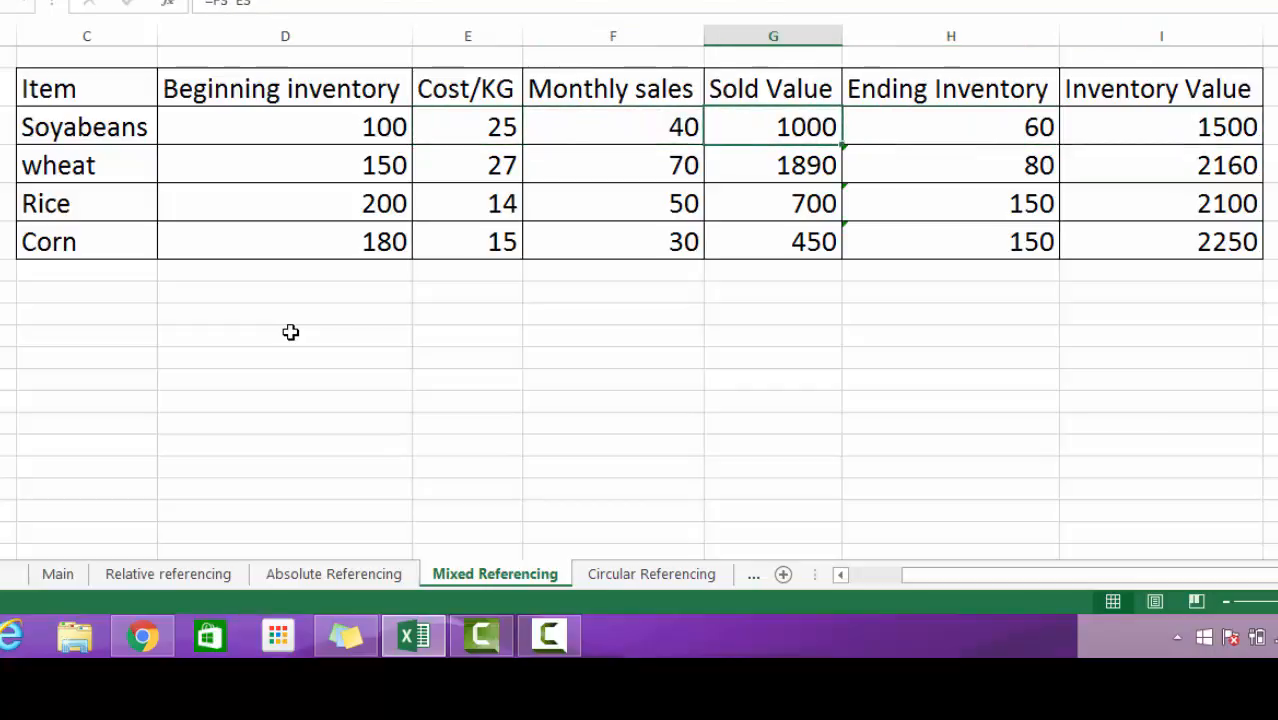
key(ctrl+c)
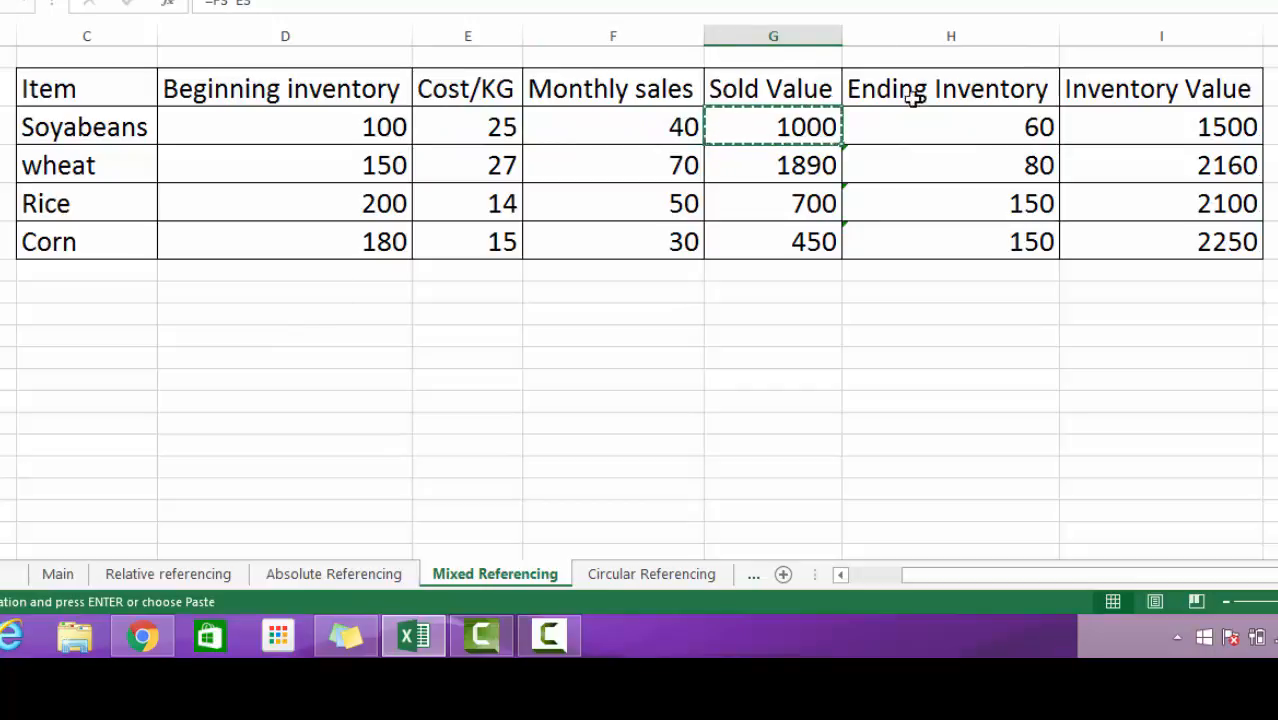
click(1202, 130)
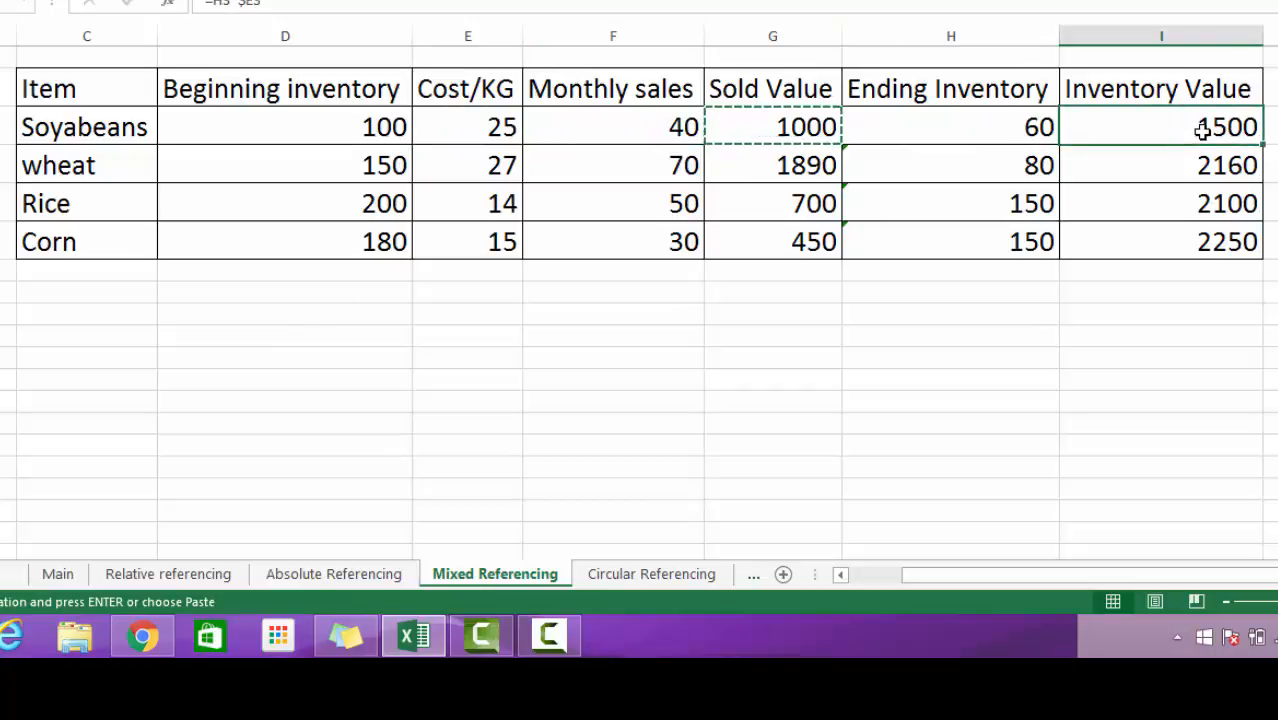
key(ctrl+v)
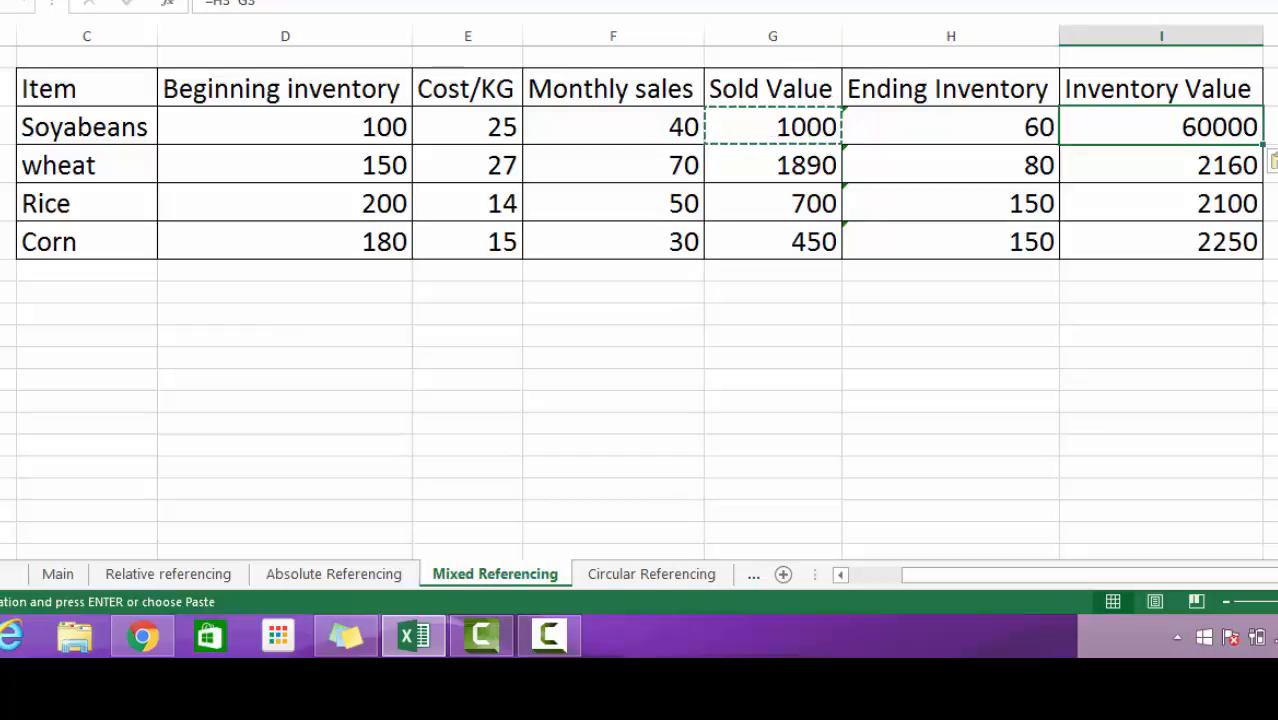
Correct the Soyabeans Inventory Value formula to =H3*$E3 so the Cost/KG column is fixed.
double_click(1220, 125)
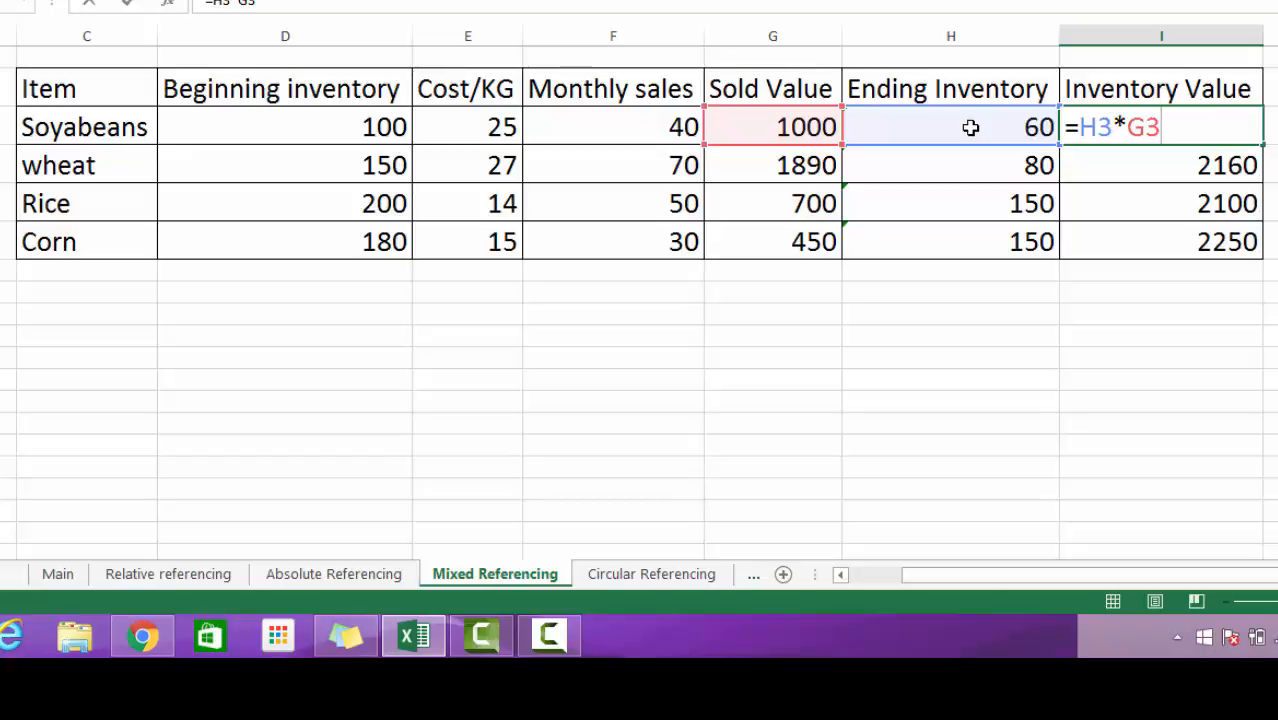
key(BackSpace)
key(BackSpace)
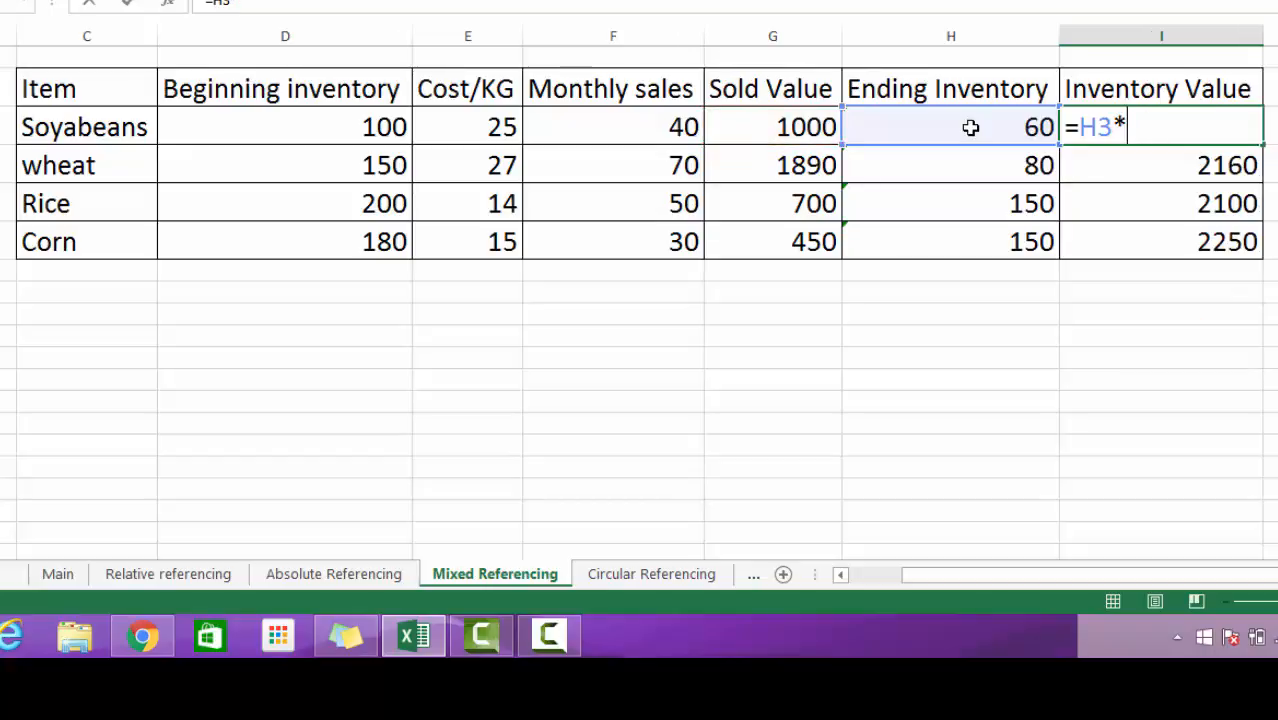
text($E3)
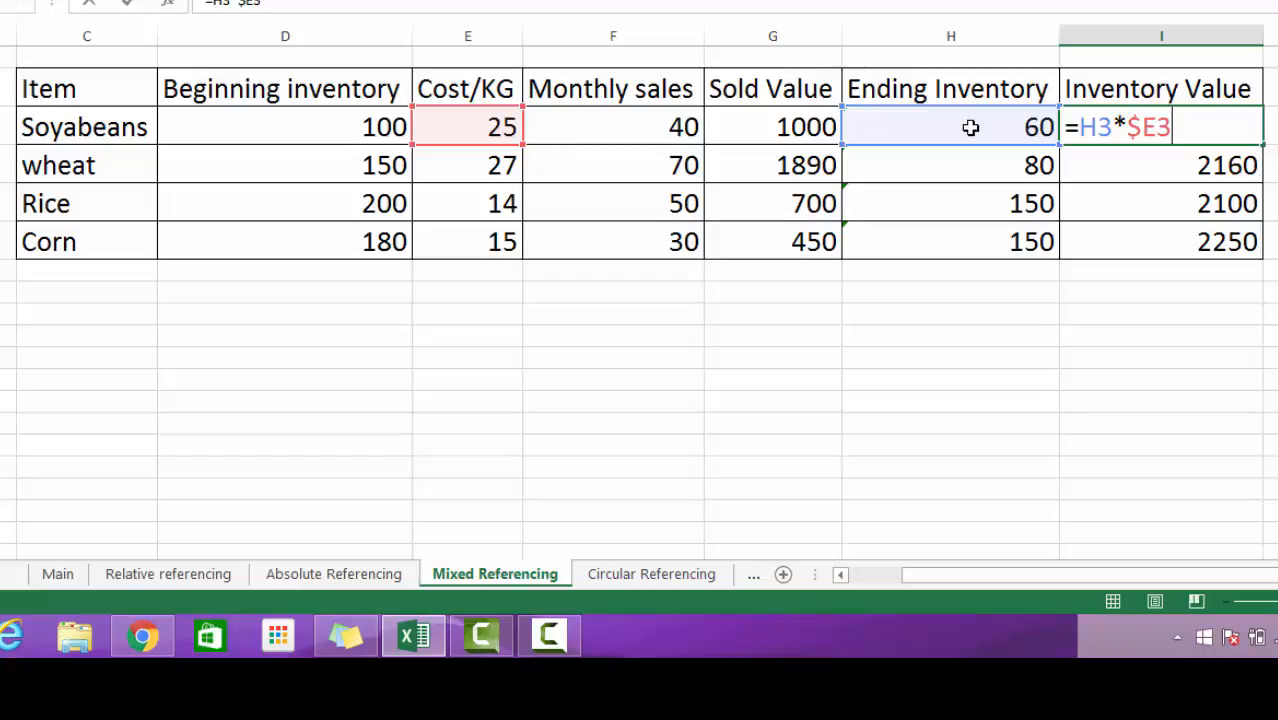
key(ctrl+Return)
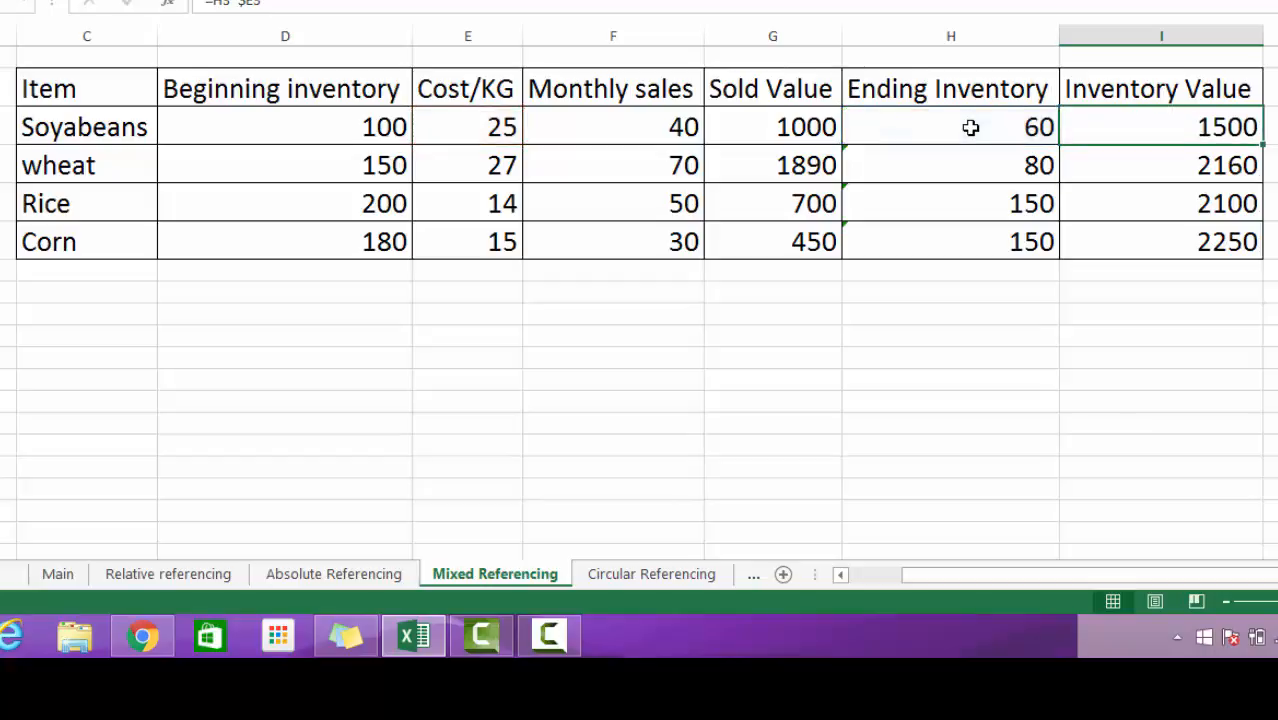
Copy the Soyabeans Inventory Value formula to the wheat, Rice and Corn rows and check the references in the Corn row.
key(ctrl+c)
drag(1193, 171, 1198, 243)
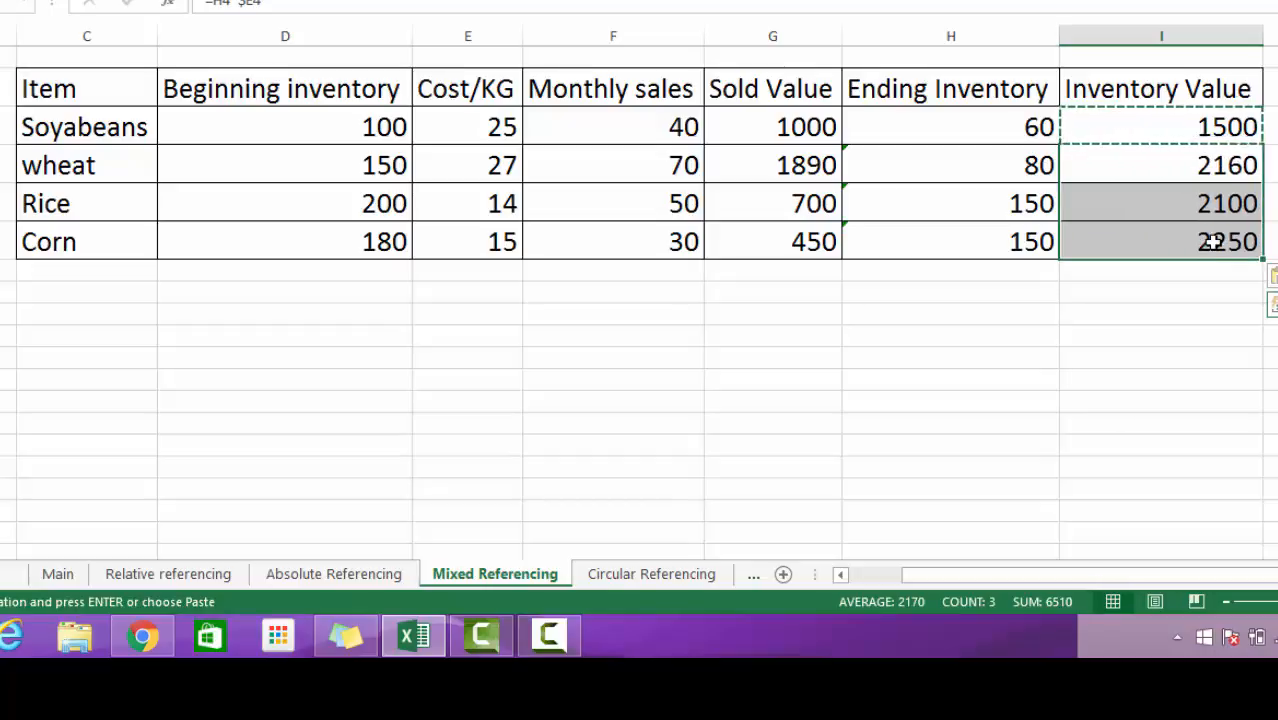
double_click(1212, 241)
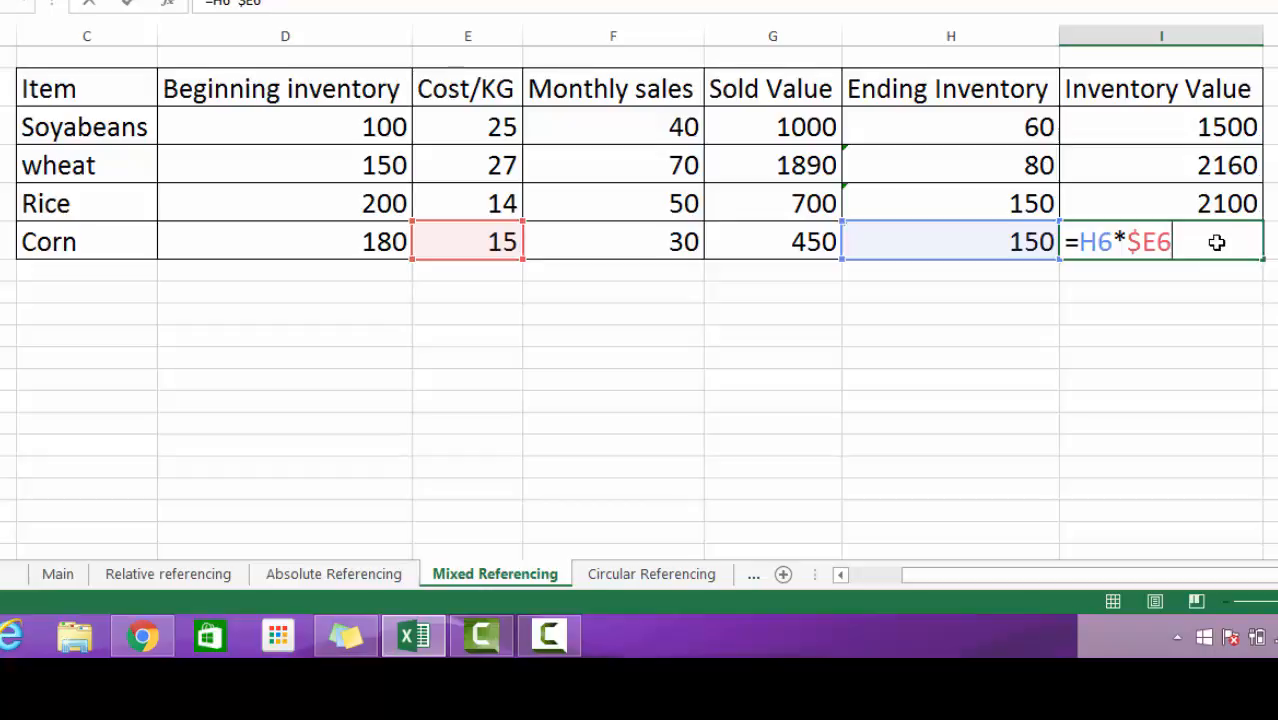
key(Return)
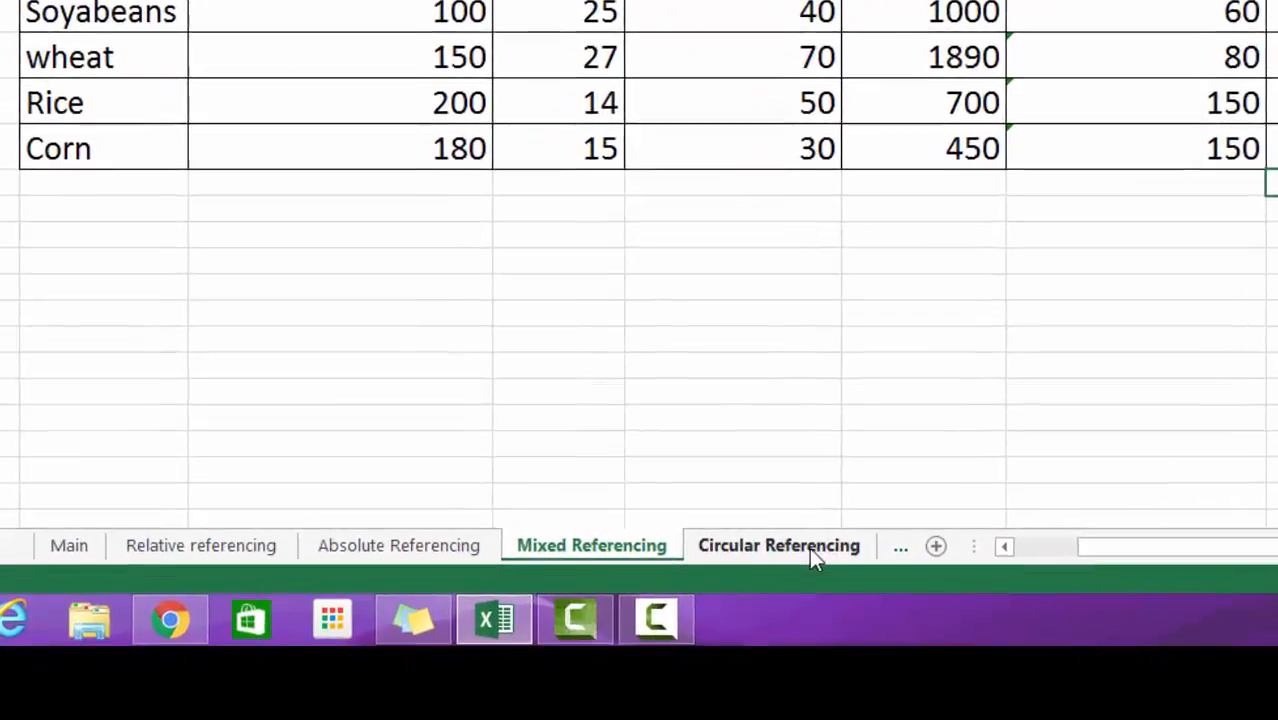
On the Circular Referencing sheet, total the sales in F8 with =sum(F4:F8), including the formula's own cell, and acknowledge the circular reference warning.
click(676, 574)
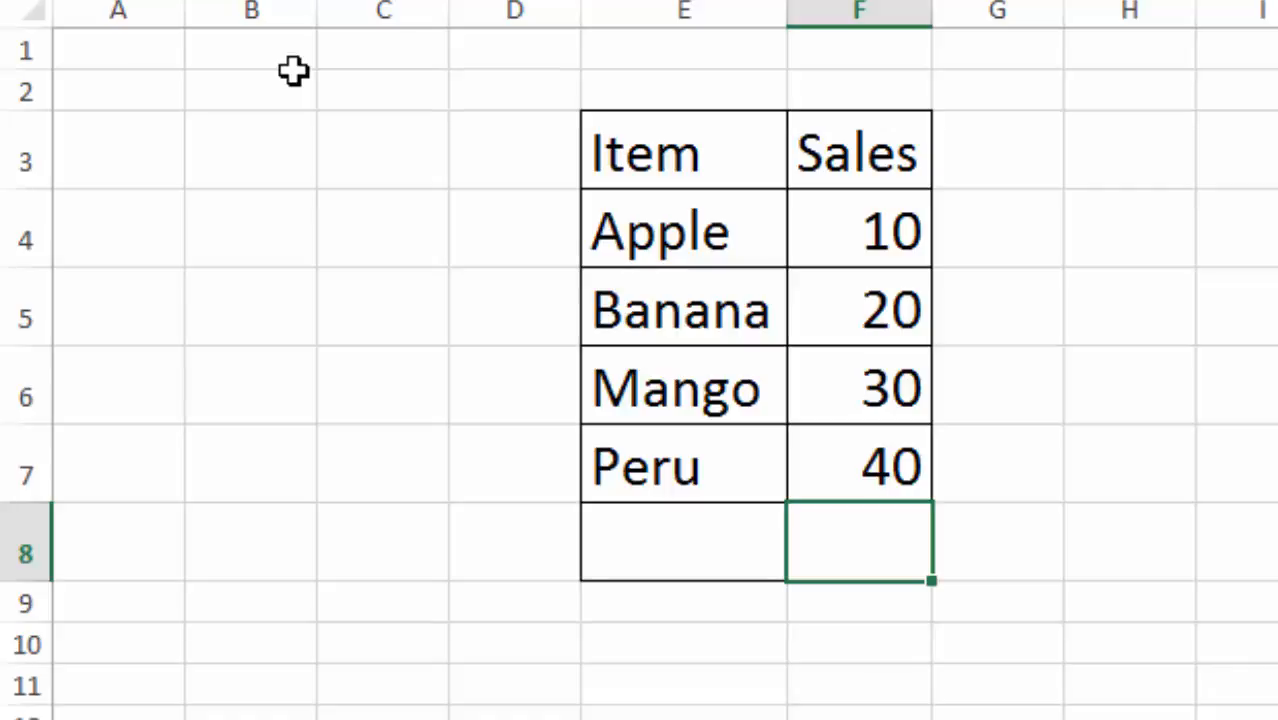
key(F2)
text(=su)
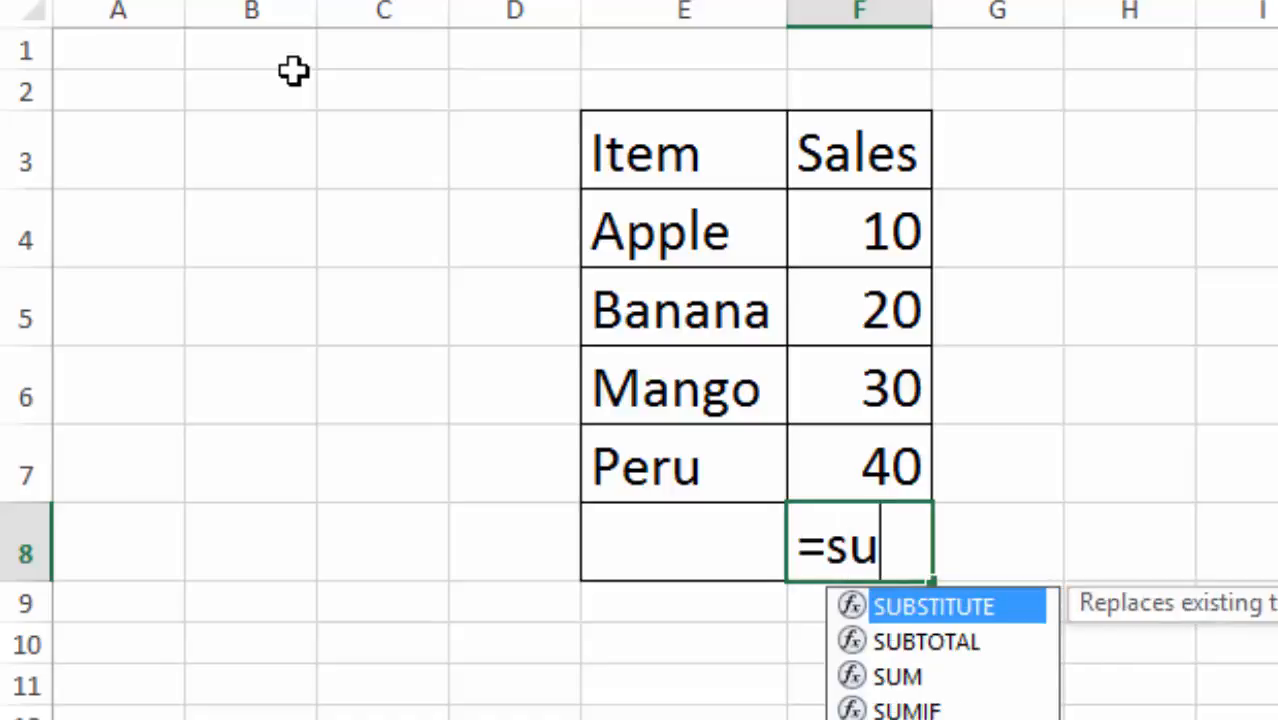
text(m)
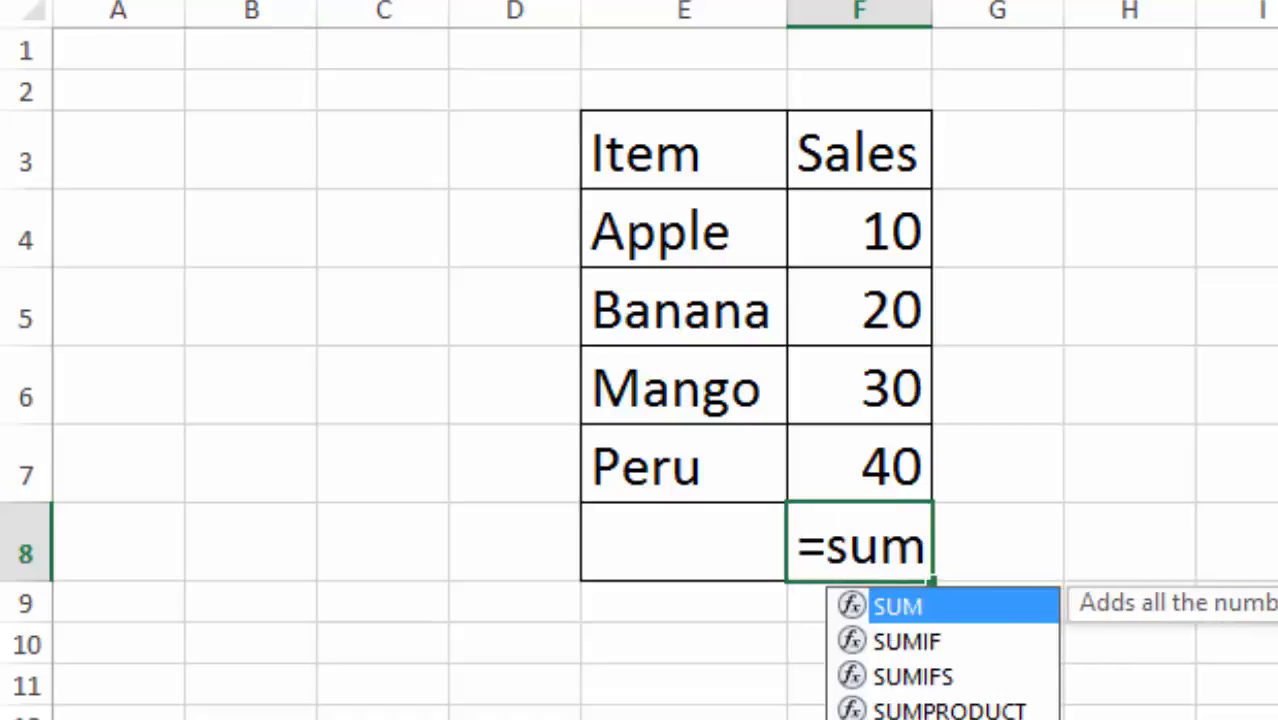
click(912, 229)
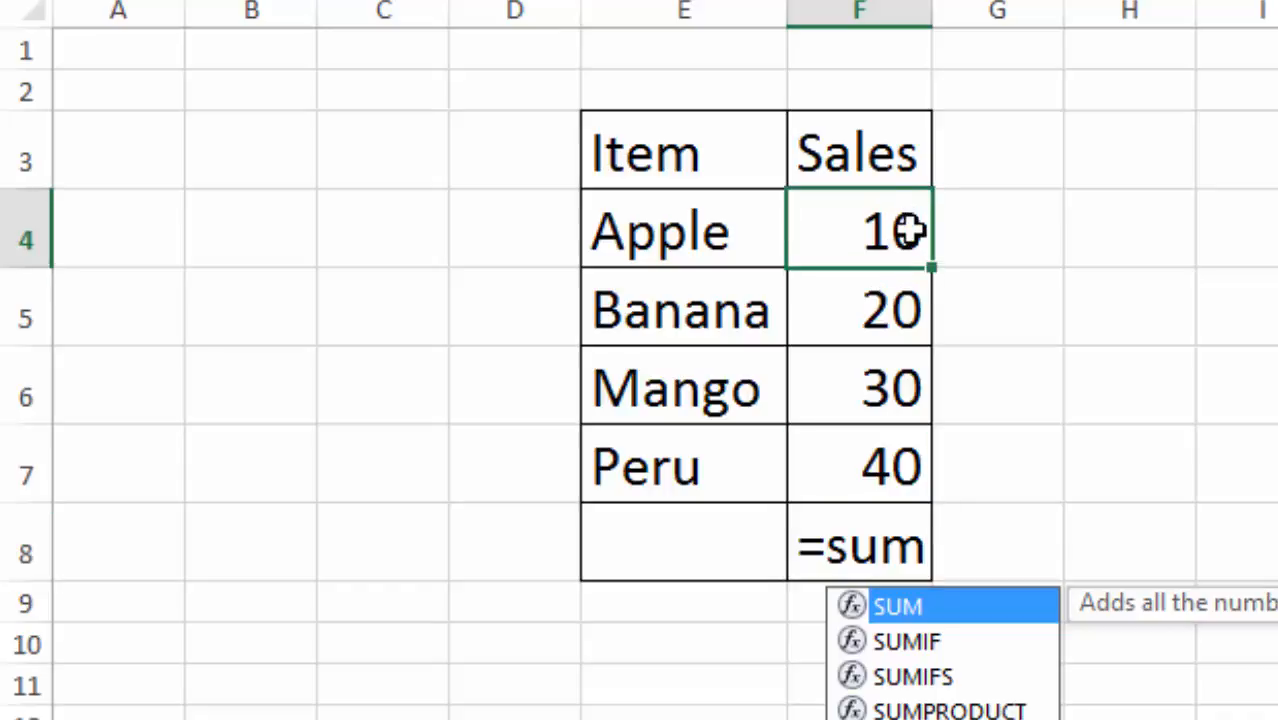
drag(910, 230, 912, 510)
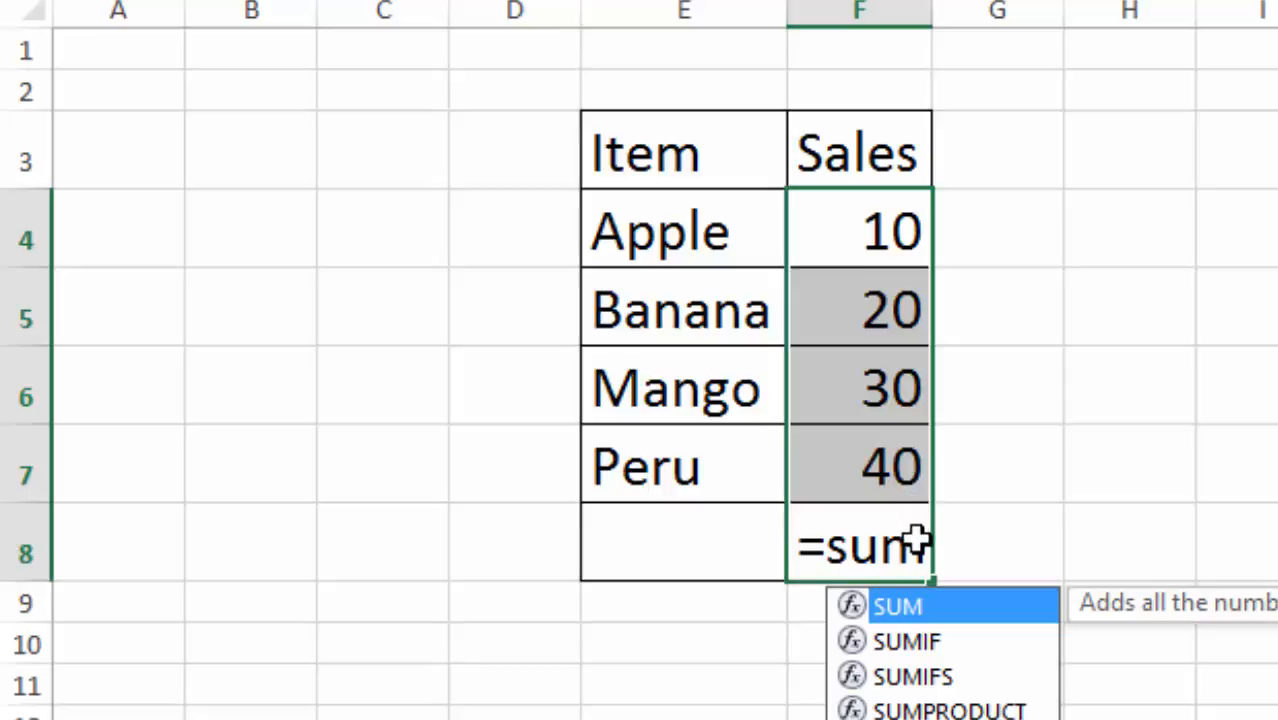
text(()
drag(892, 232, 870, 542)
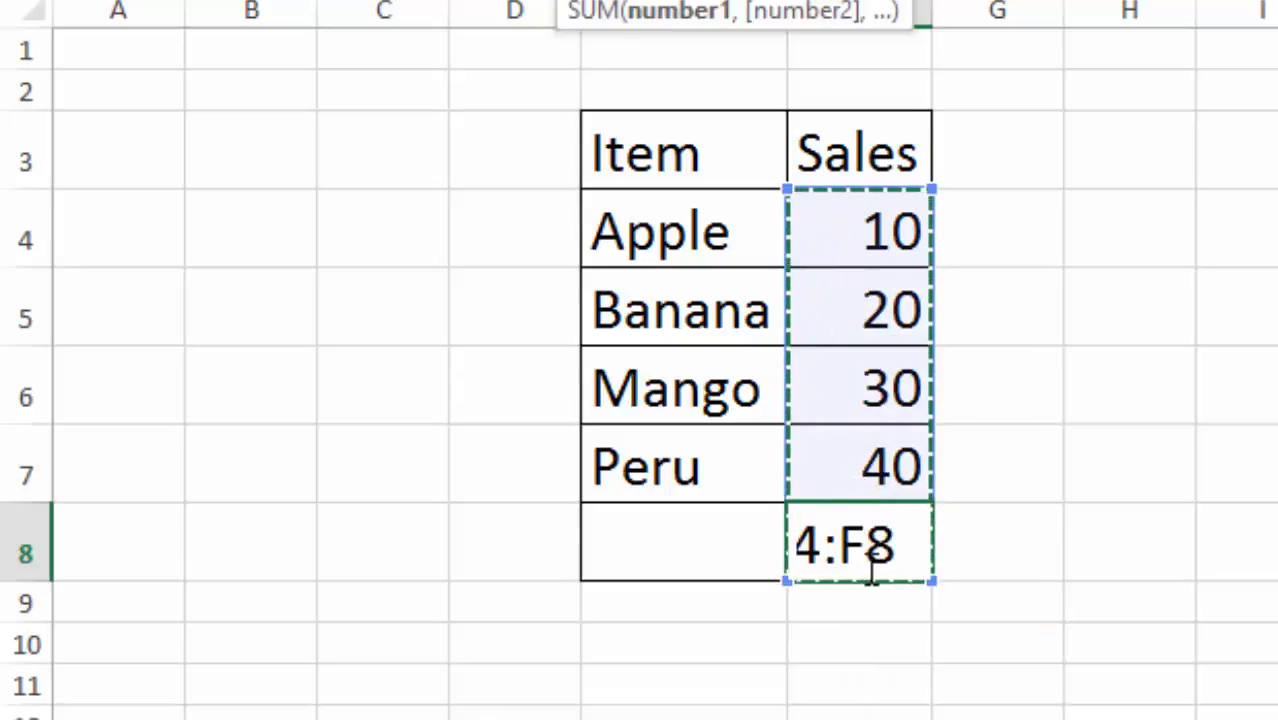
text())
key(Return)
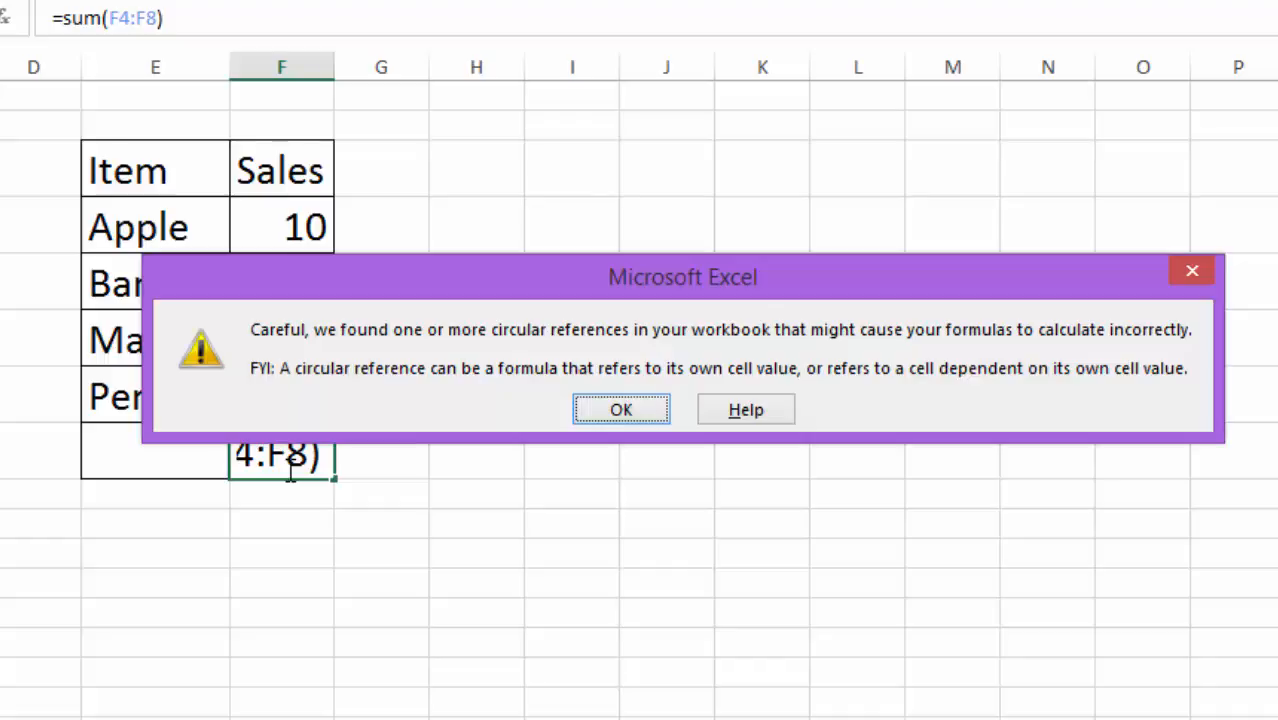
click(645, 411)
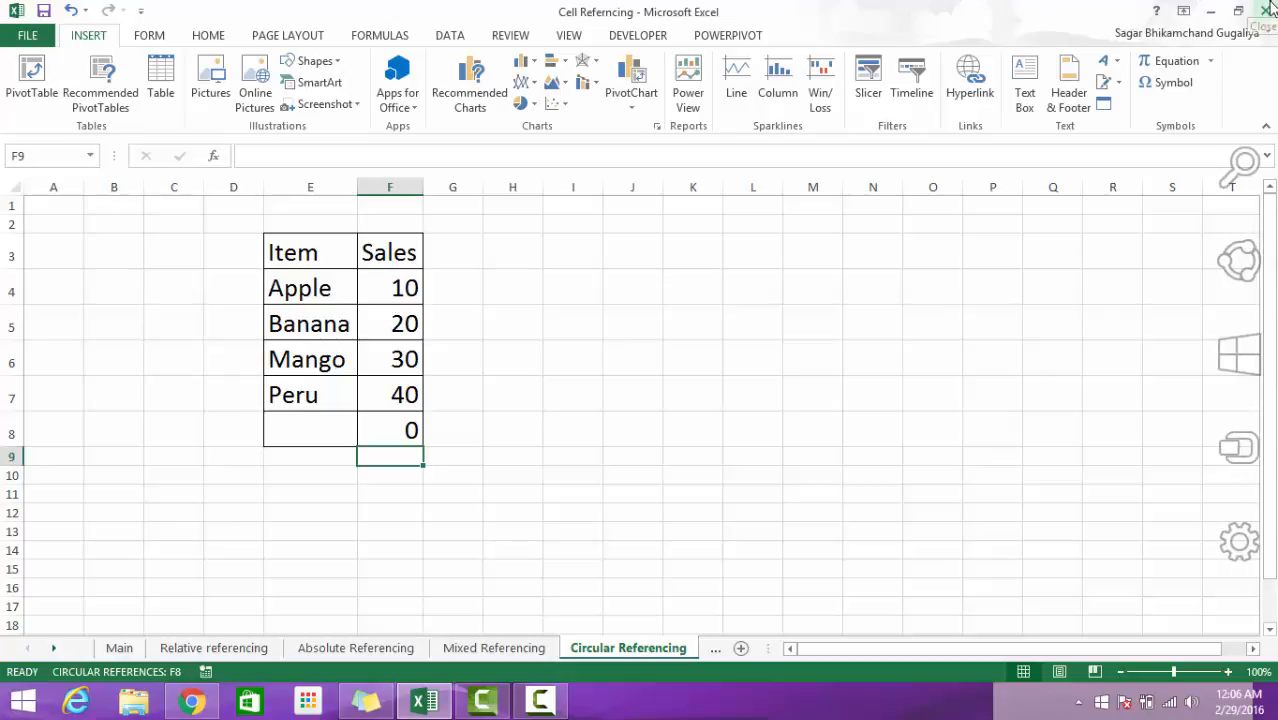
Close the workbook, saving its changes, and reopen the Cell Referncing file from Downloads in a maximized window.
click(1268, 8)
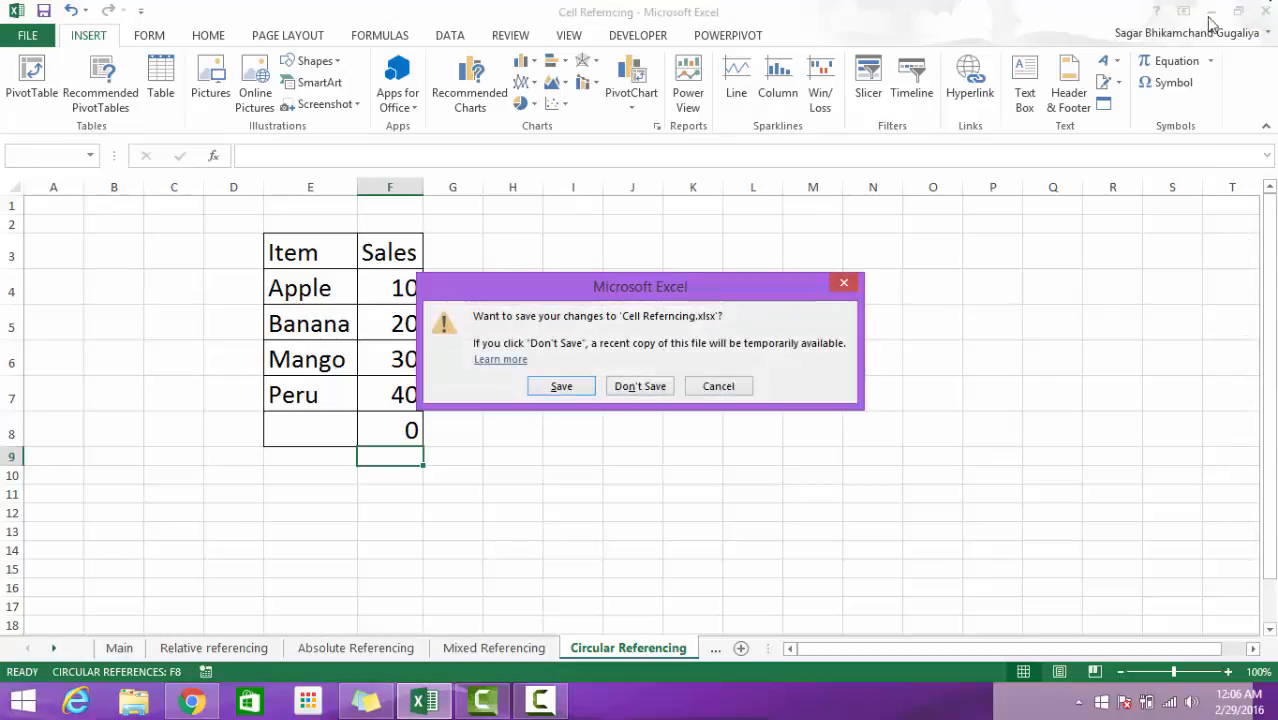
click(572, 388)
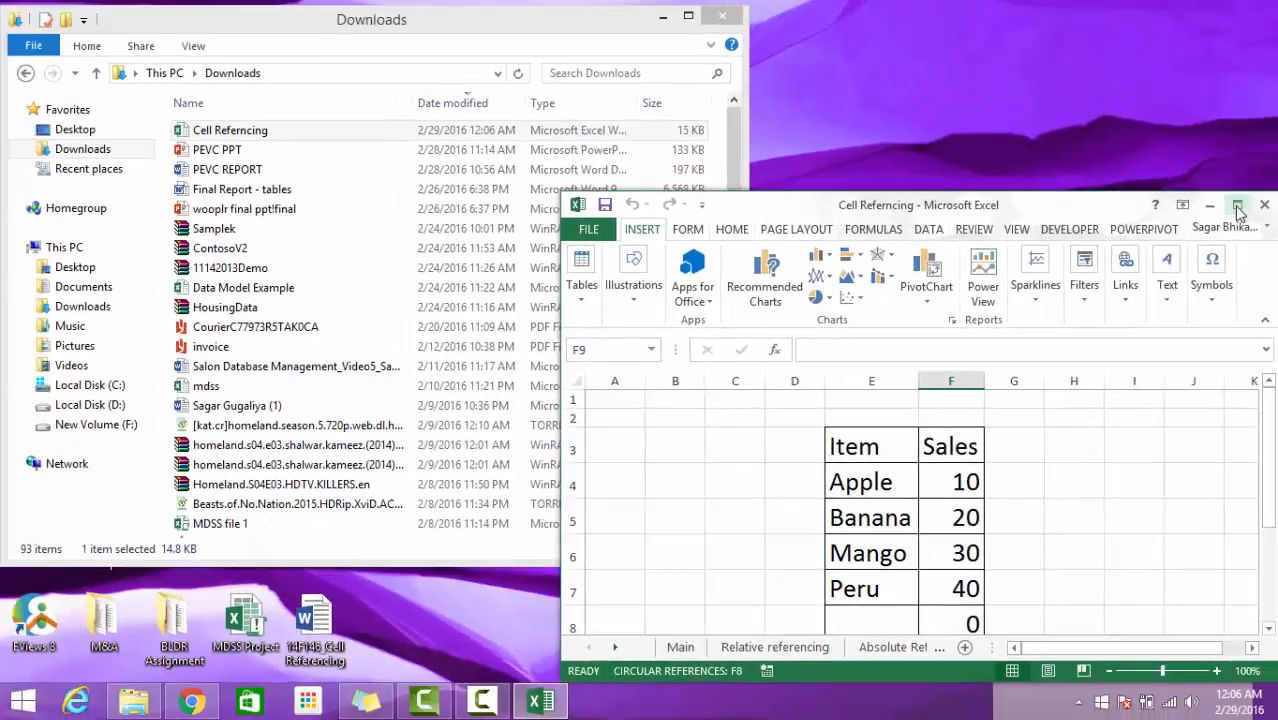
click(1237, 207)
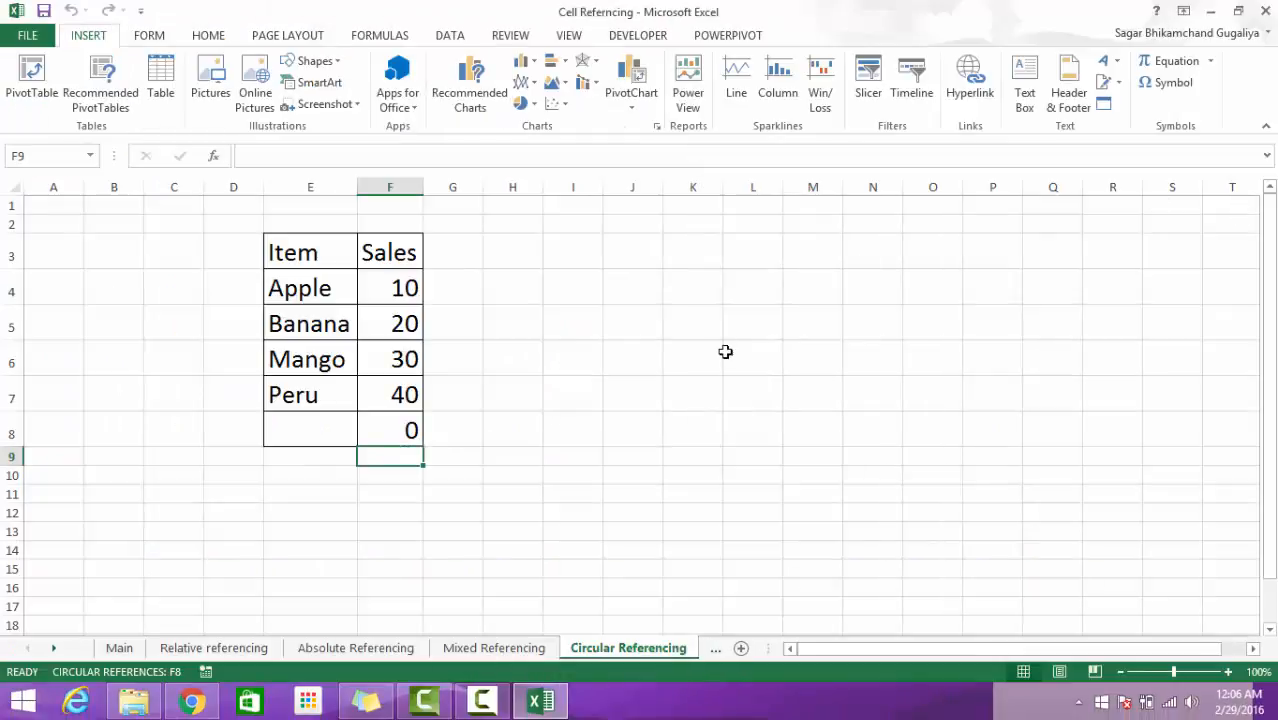
Replace the circular sales total in F8 with =SUM(F4:F7), leaving out the formula's own cell.
click(387, 437)
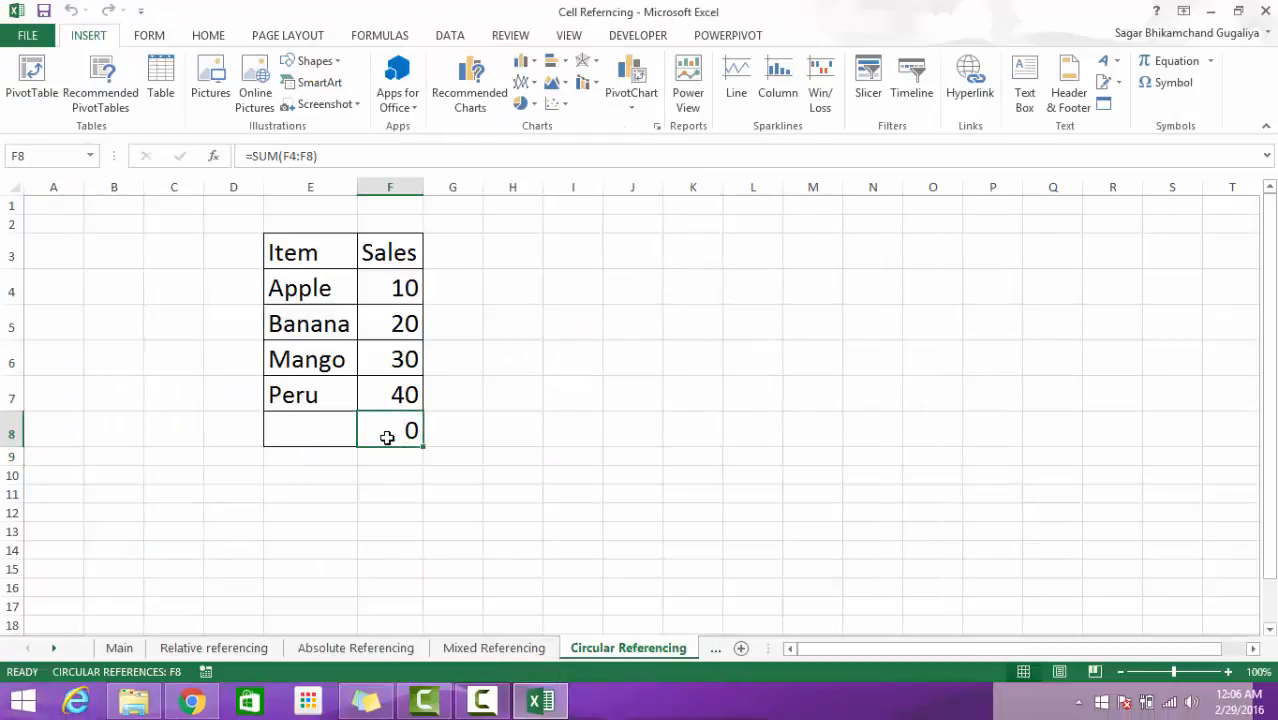
text(=sum)
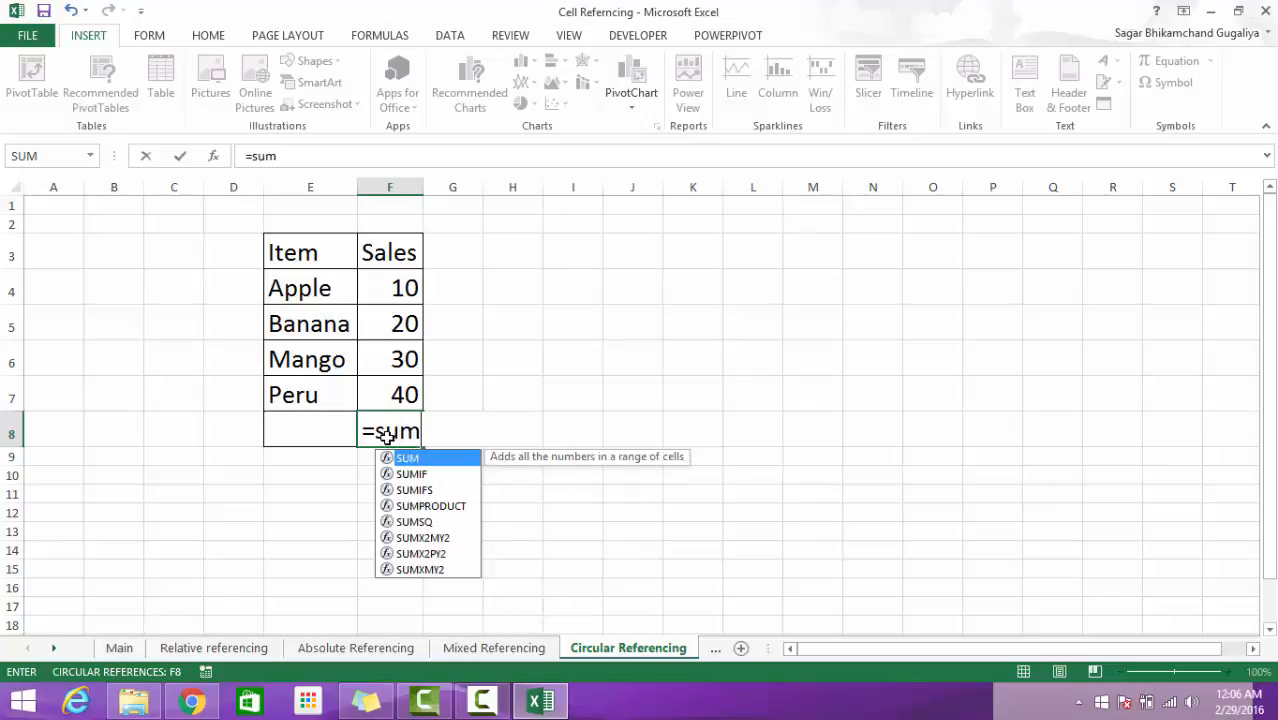
key(Tab)
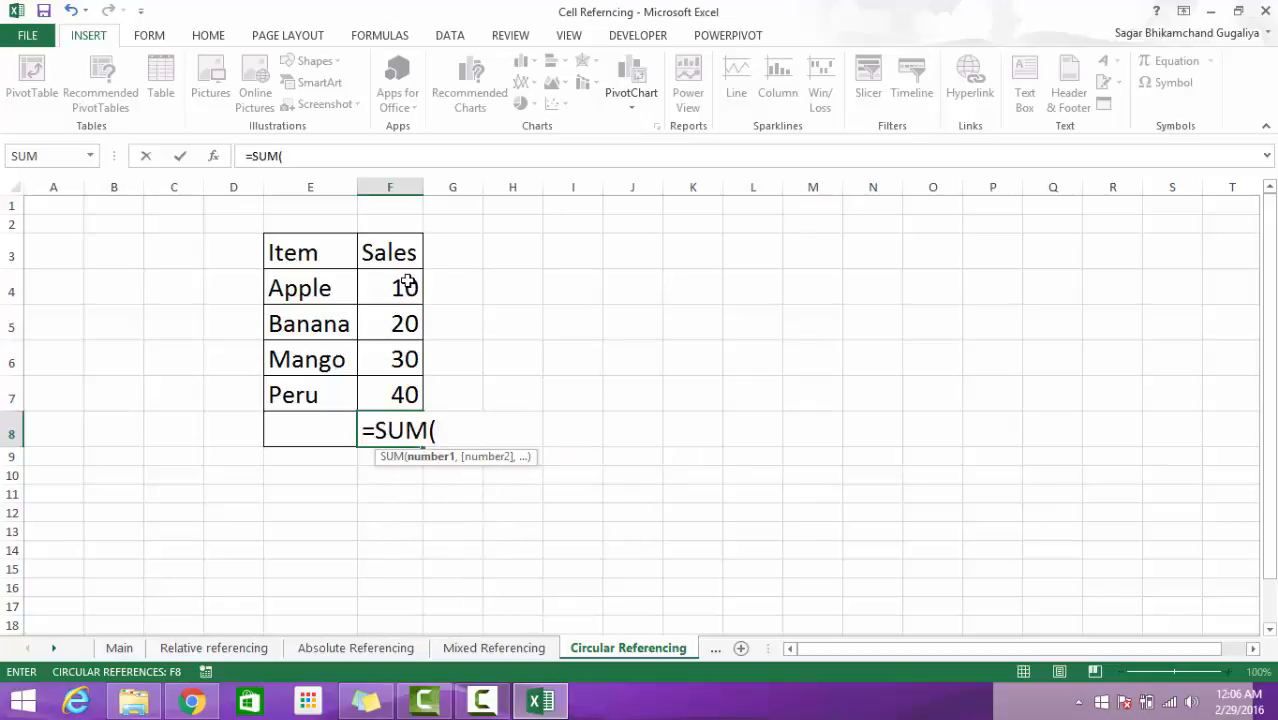
drag(405, 284, 395, 395)
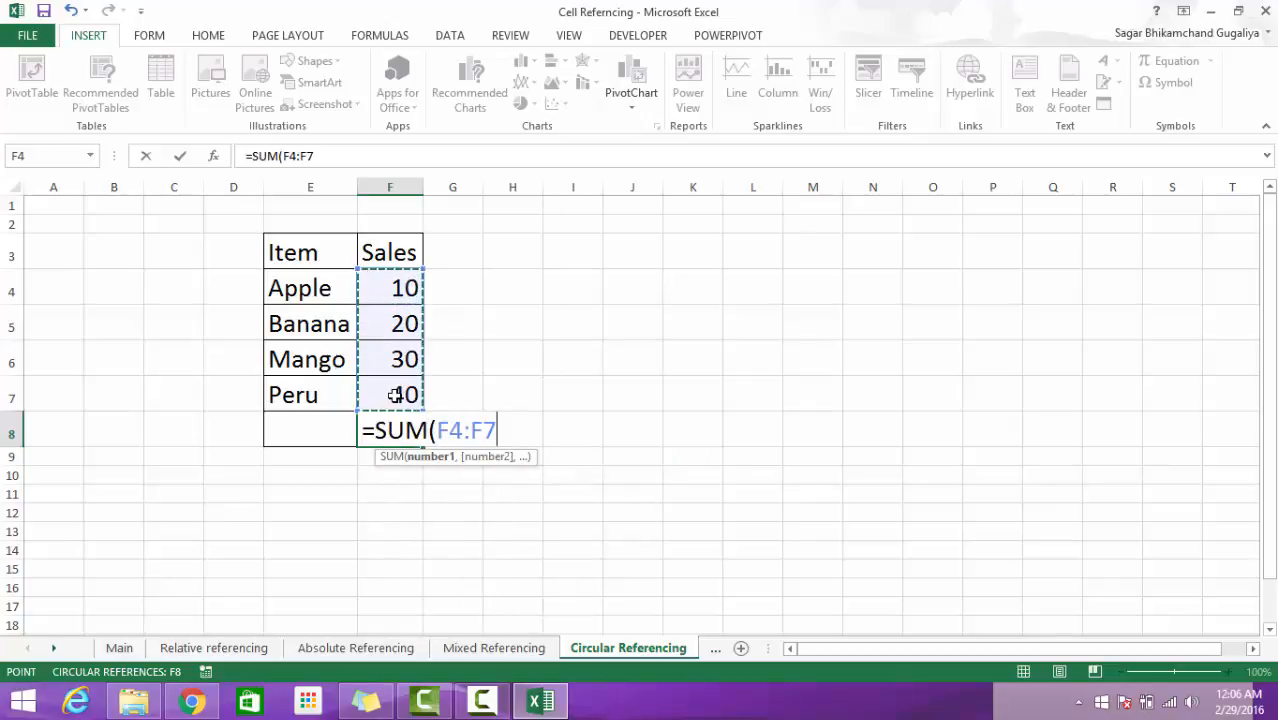
text())
key(Return)
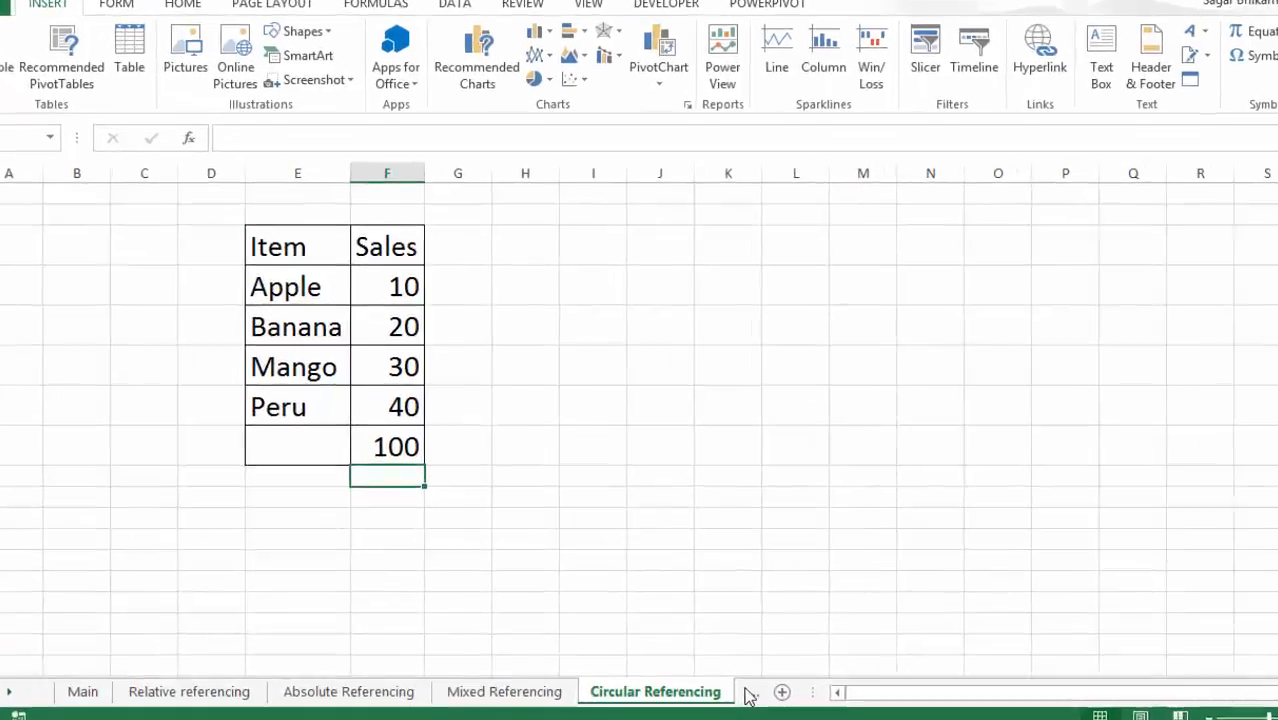
Examine the formula behind the date cell O12 on the Main sheet.
click(713, 648)
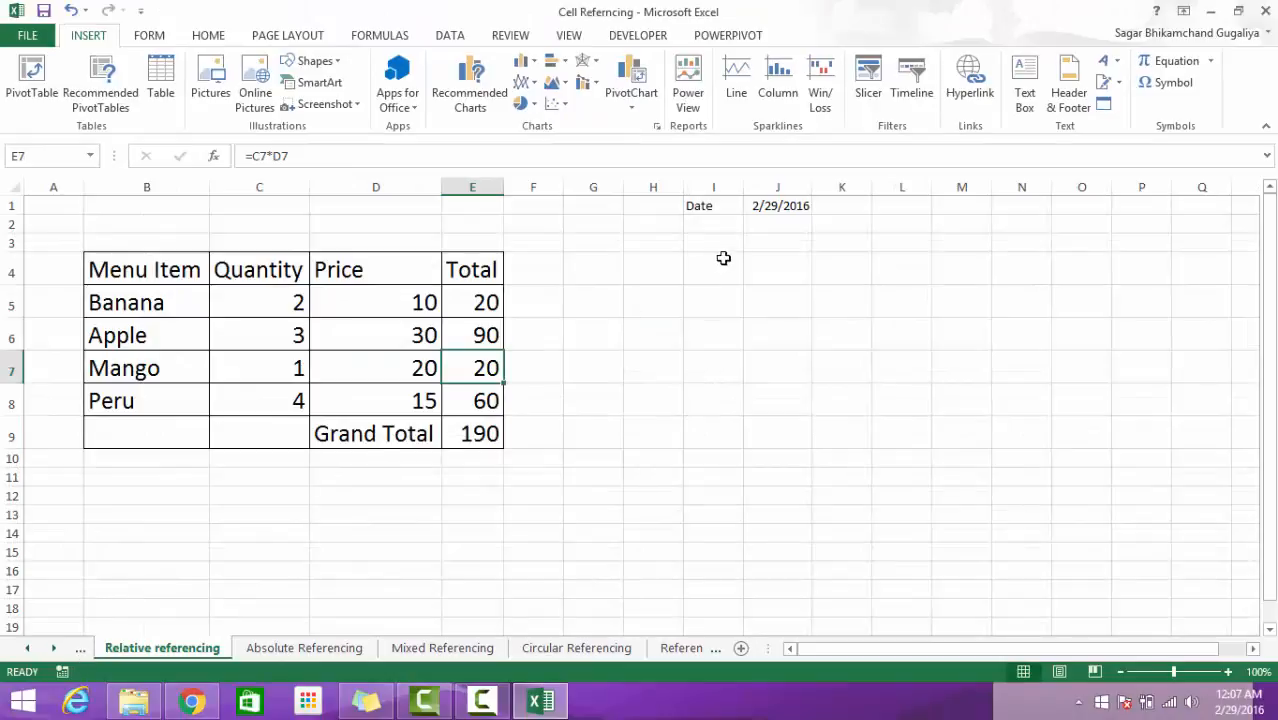
click(84, 651)
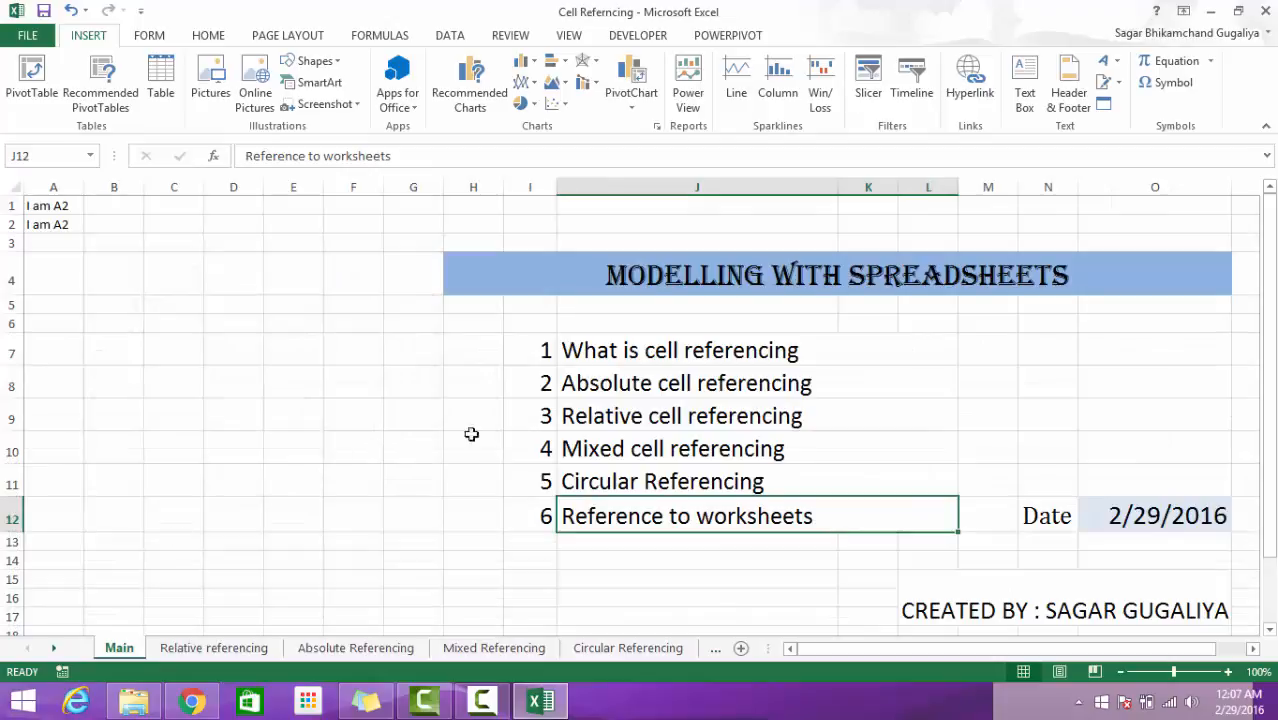
click(1168, 514)
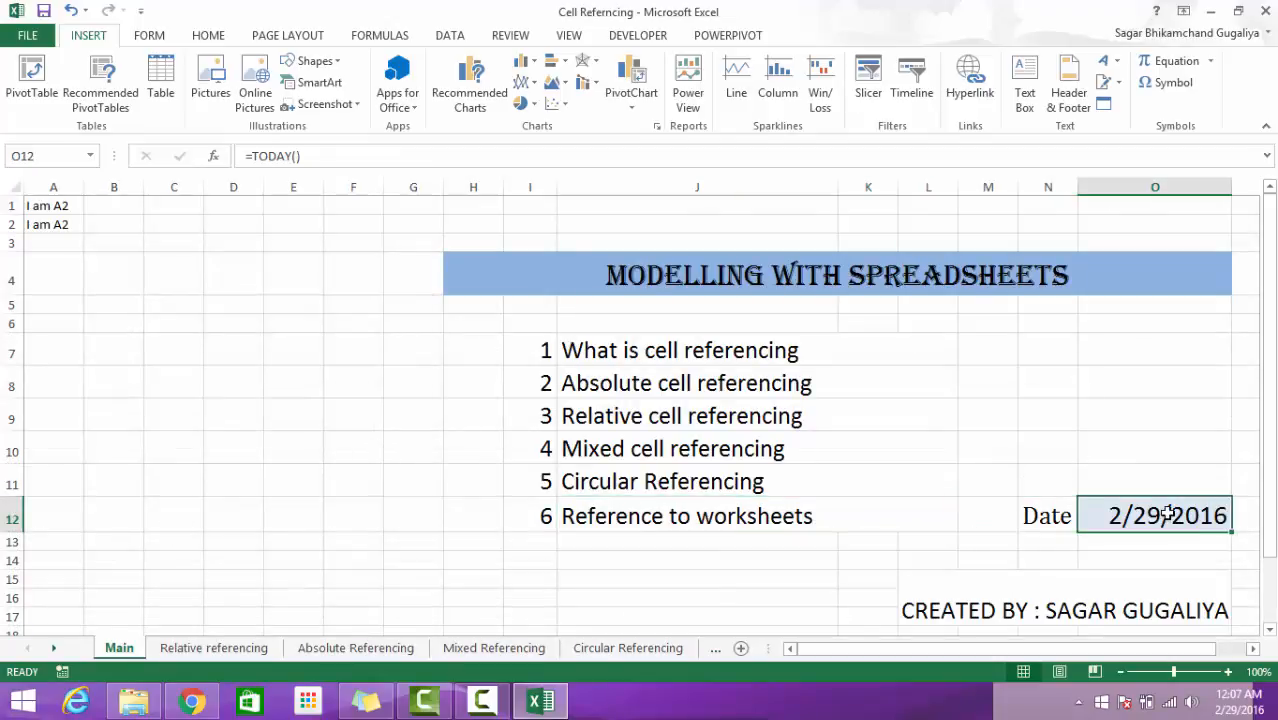
On the Reference to worksheets sheet, link the Date cell F2 to the Main sheet's date with =Main!O12 and review the formula.
click(716, 651)
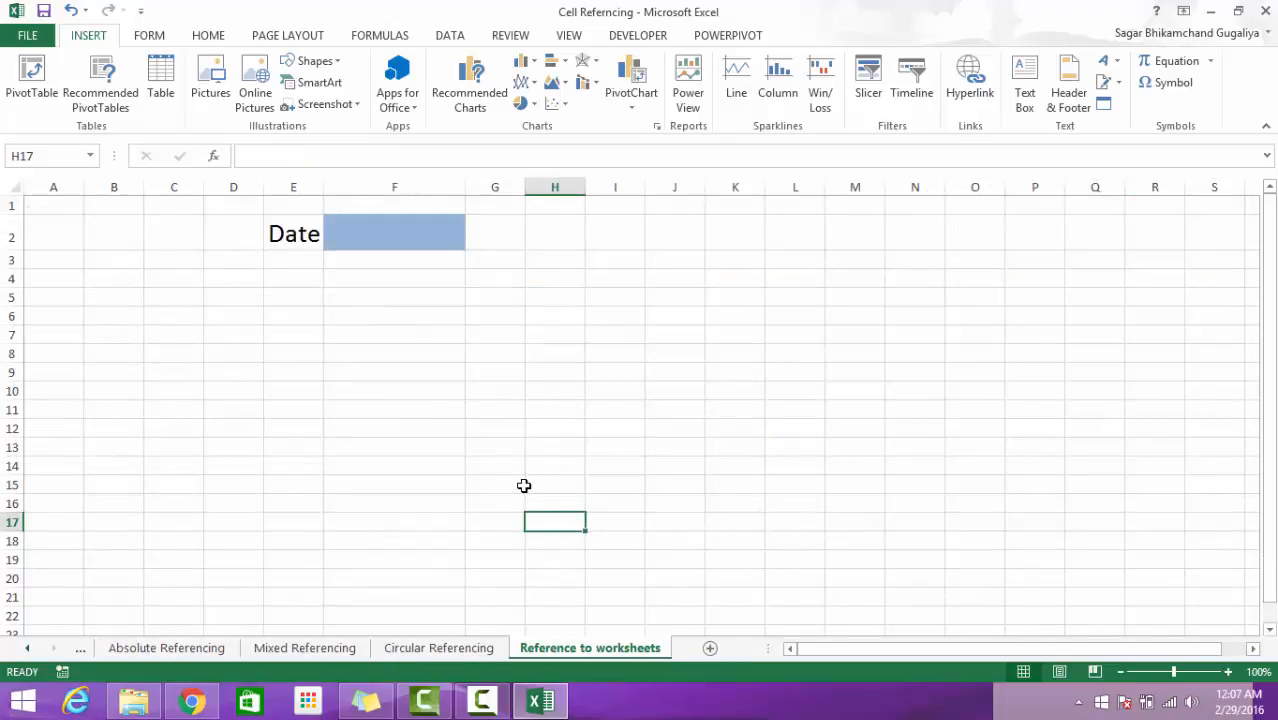
click(367, 233)
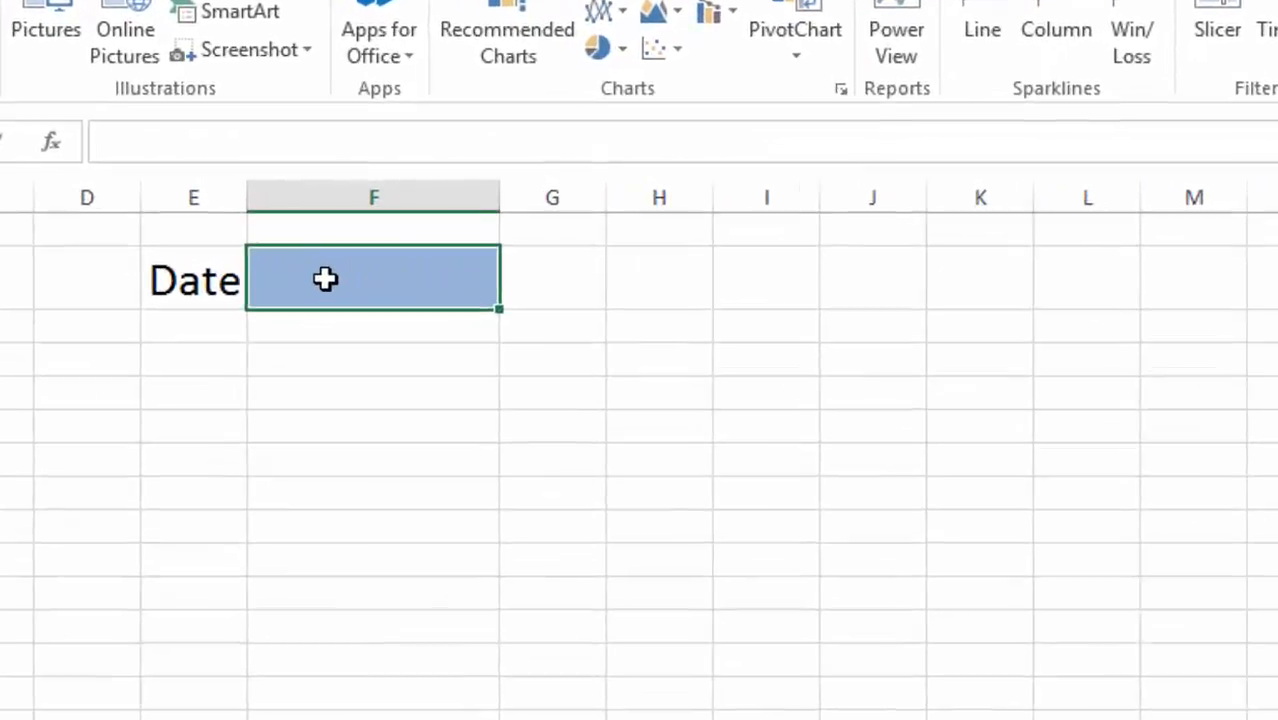
text(=)
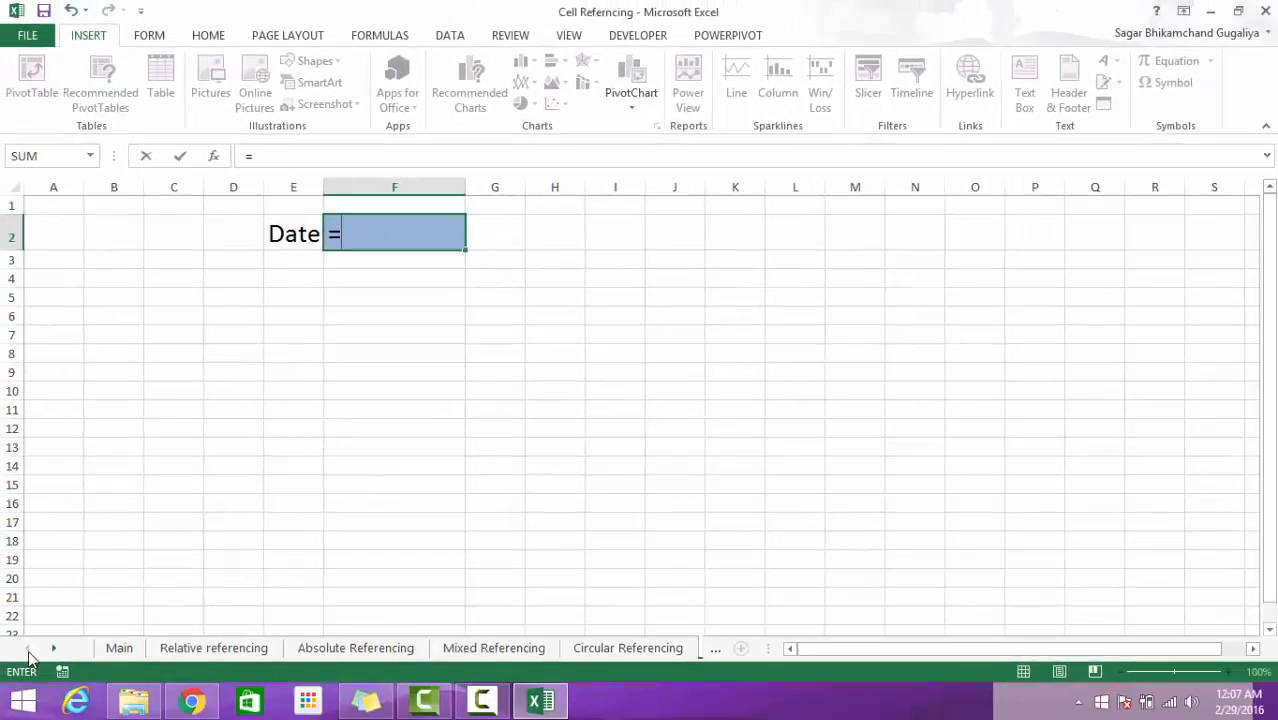
click(118, 648)
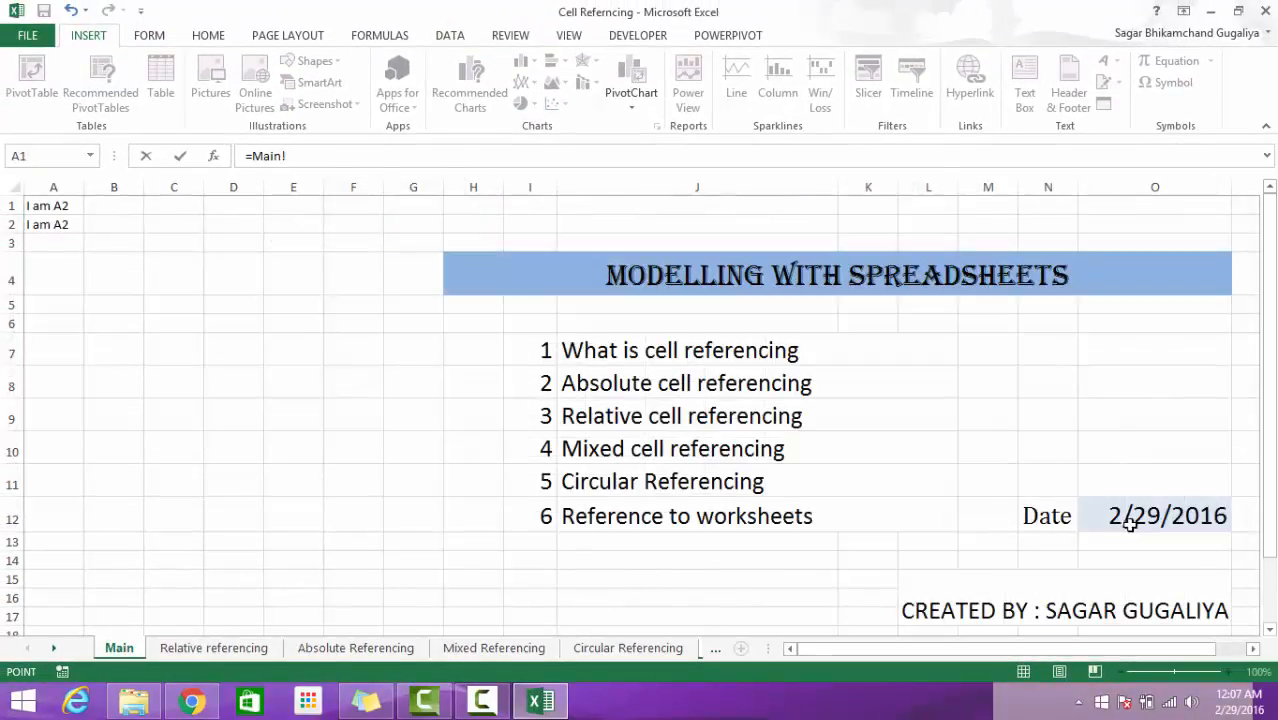
click(1130, 526)
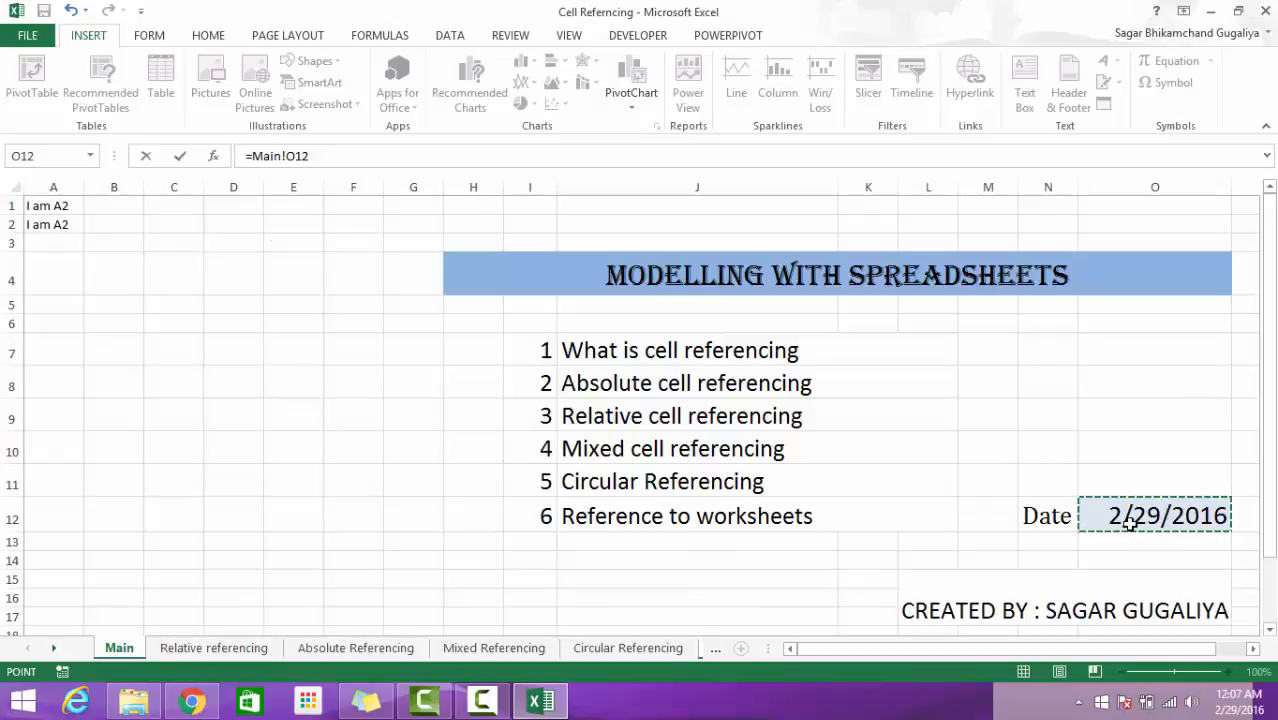
key(Return)
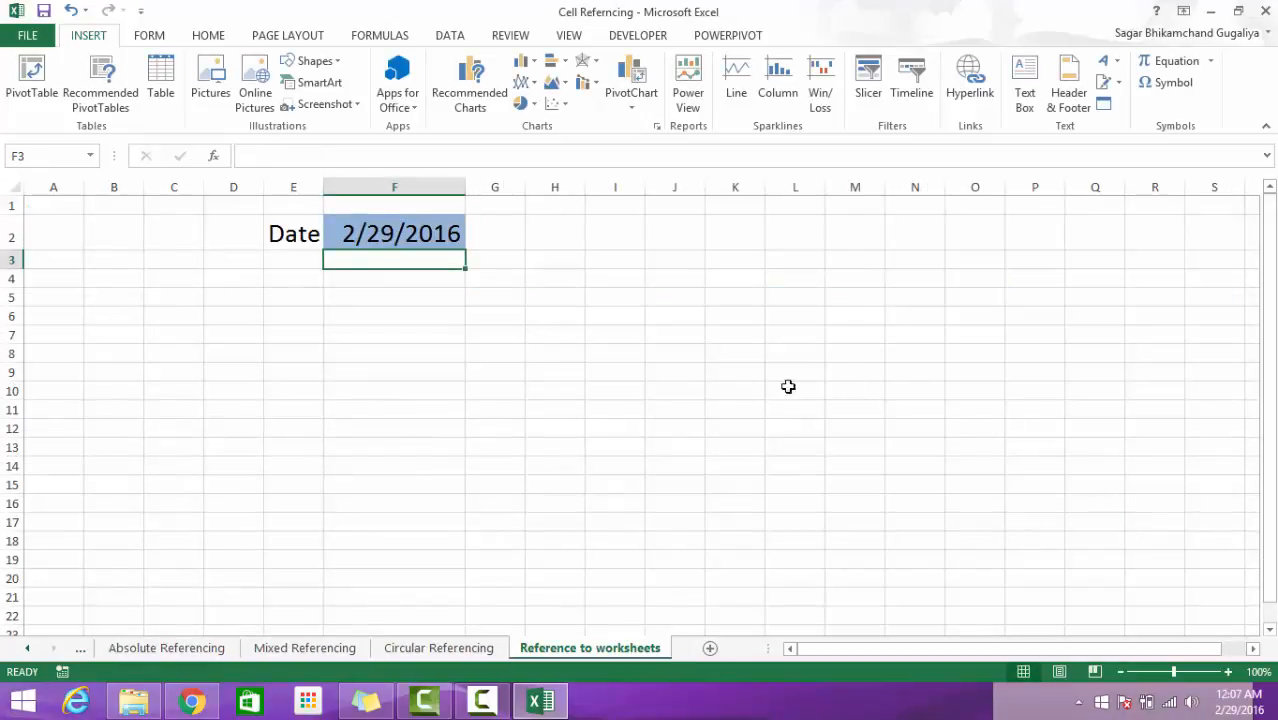
click(412, 230)
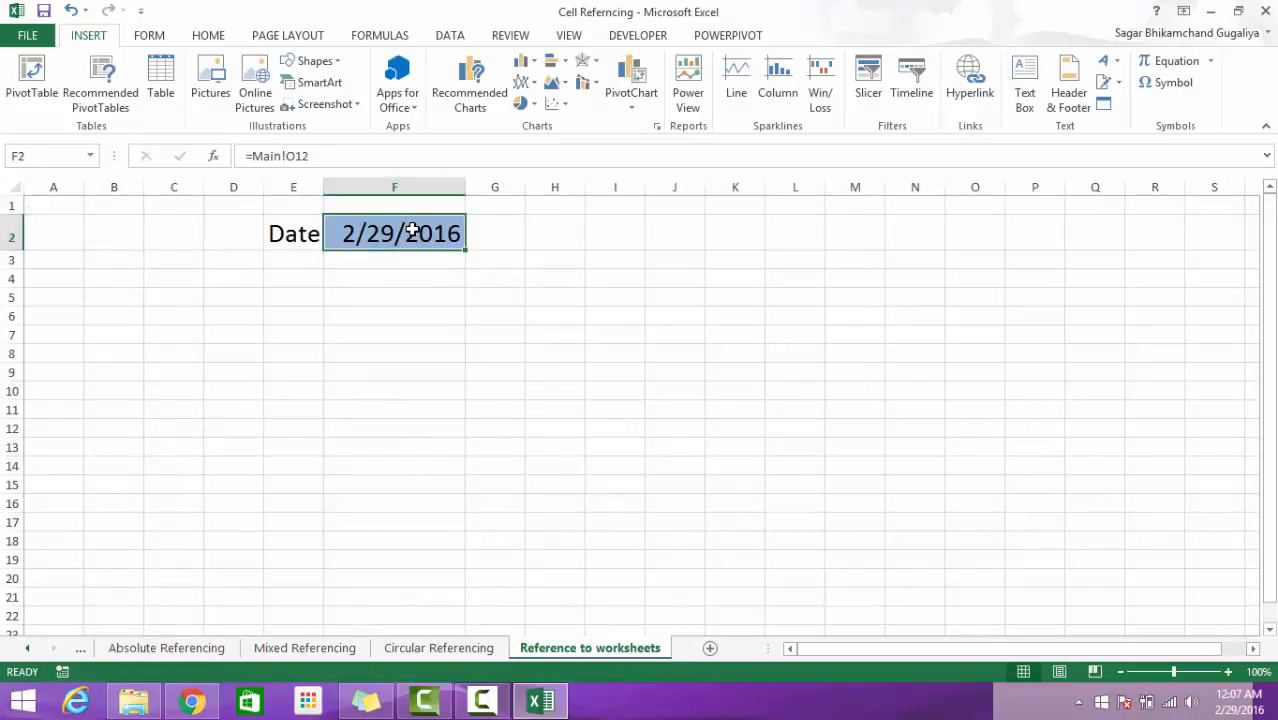
double_click(412, 230)
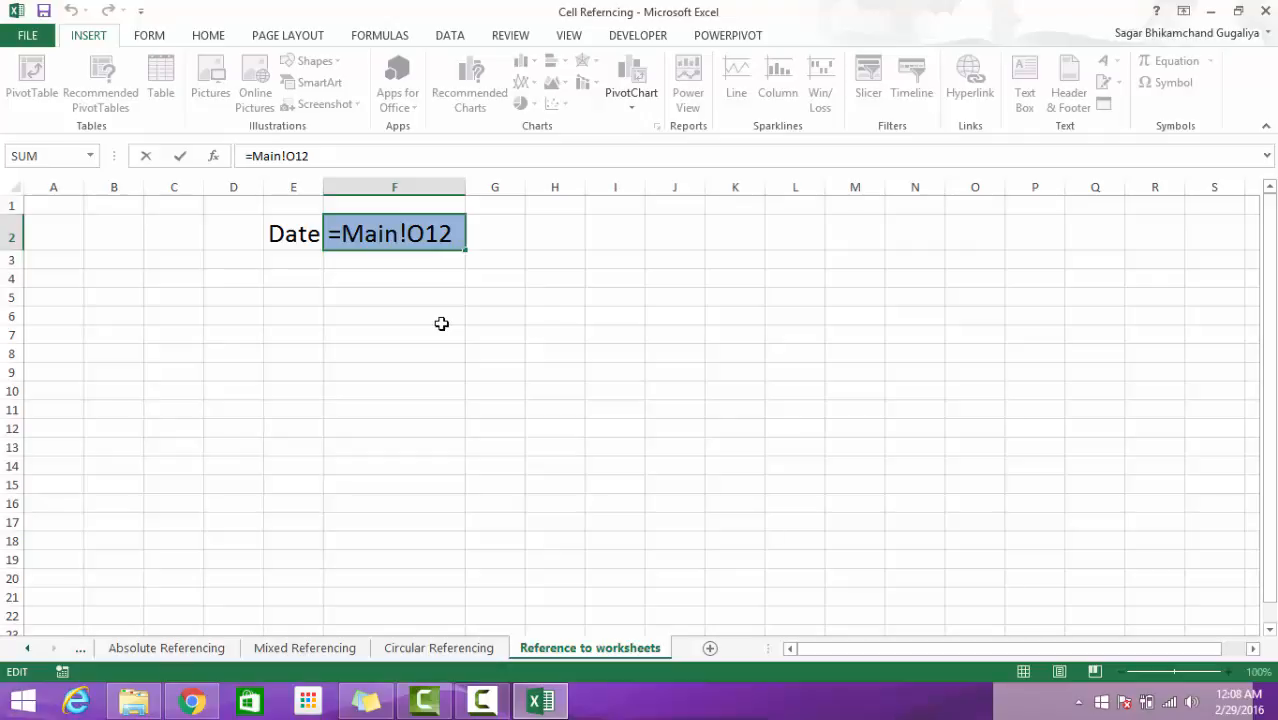
key(Return)
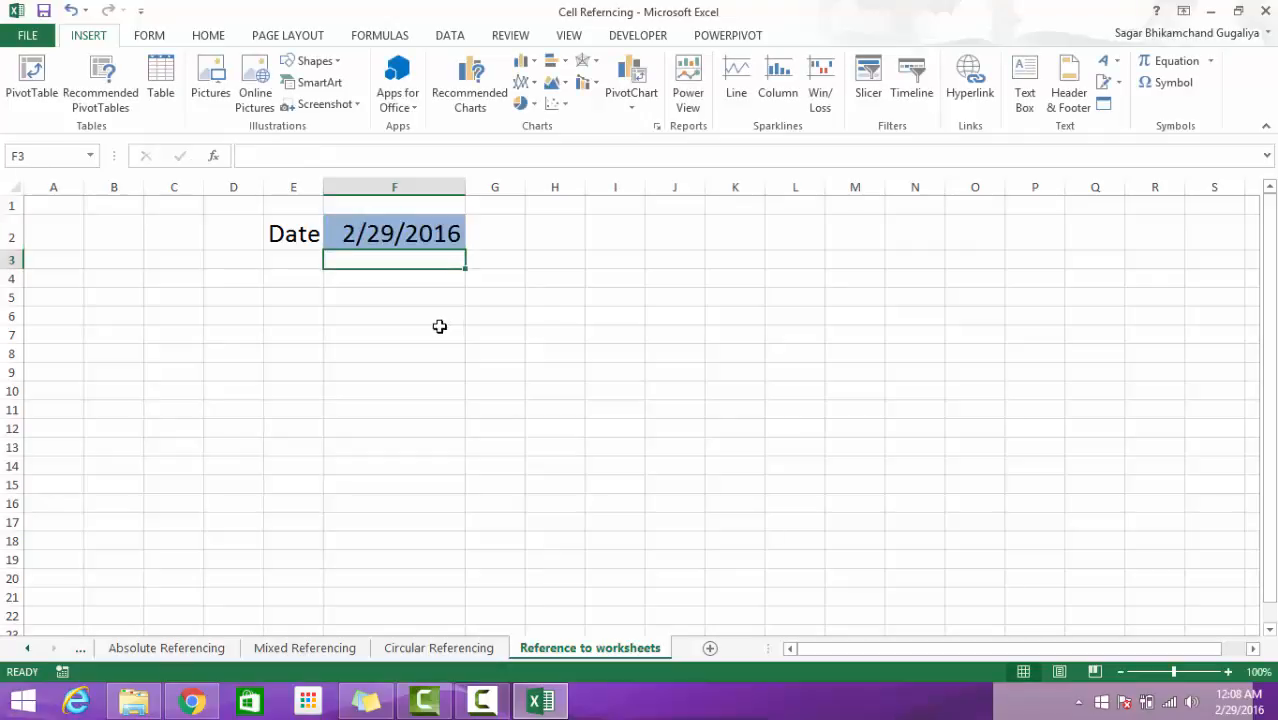